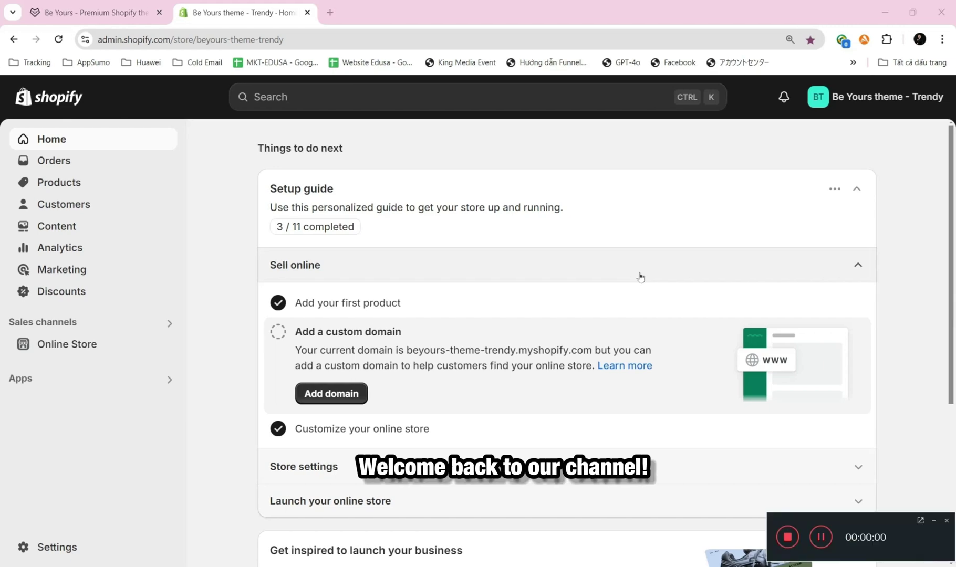
Dismiss the storefront's newsletter popup to view the New In products, then return to admin.
{"action": "left_click", "coordinate": [113, 12]}
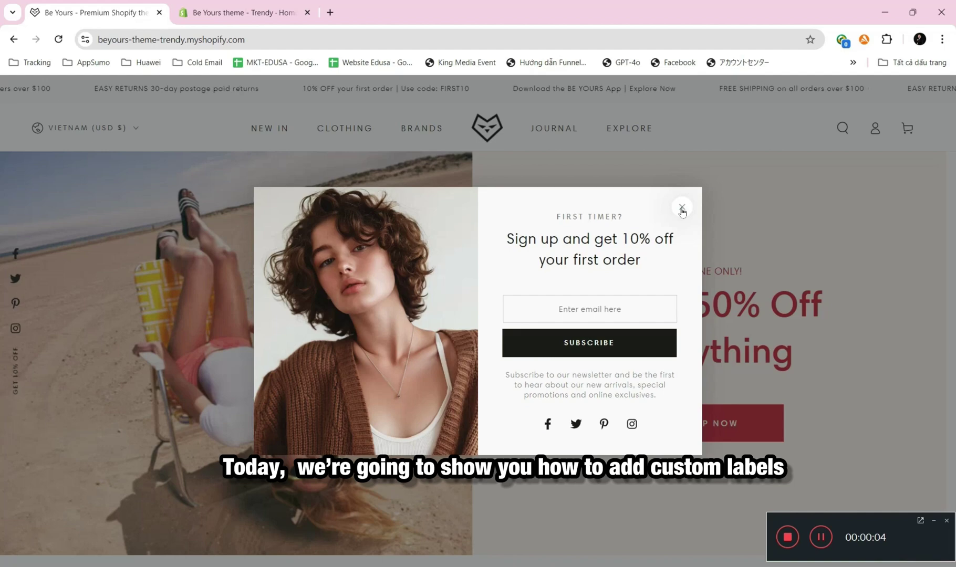
{"action": "left_click", "coordinate": [661, 207]}
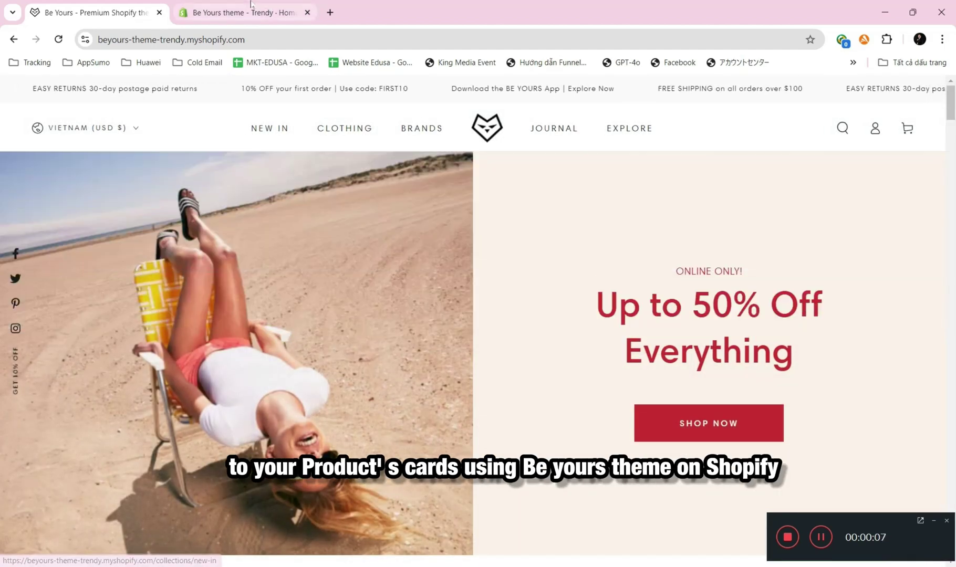
{"action": "left_click", "coordinate": [250, 7]}
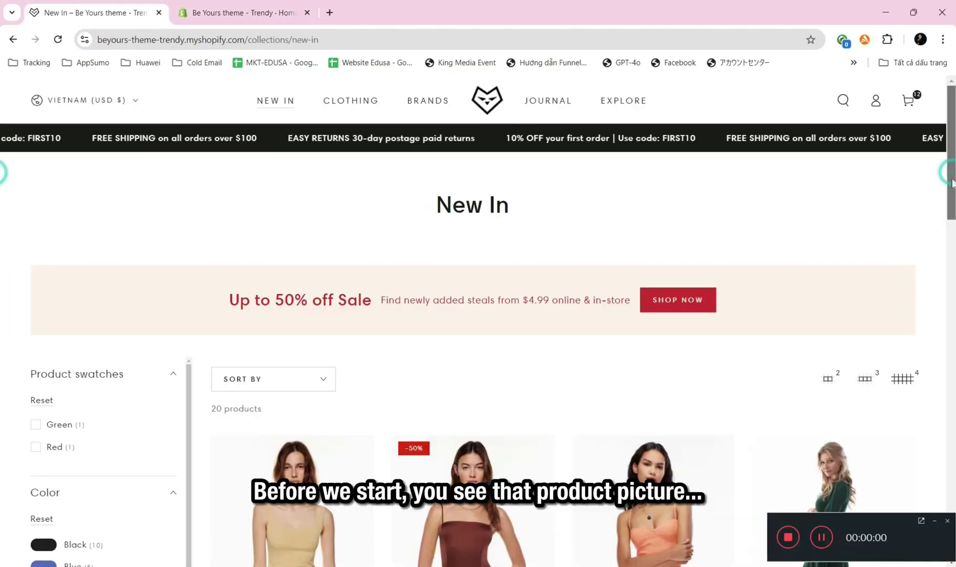
Scroll down the admin Home page toward the Settings link.
{"action": "scroll", "coordinate": [2, 241], "scroll_direction": "down", "scroll_amount": 4}
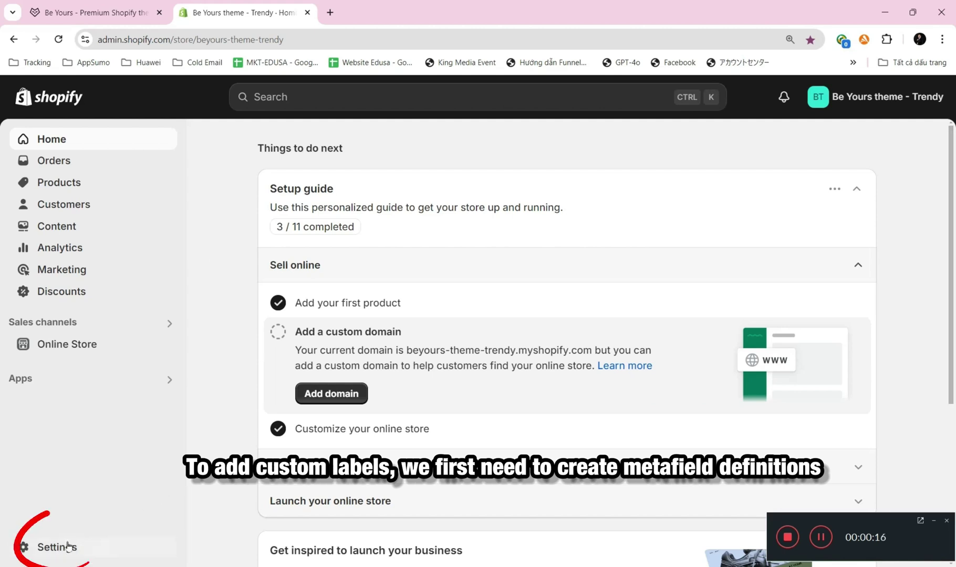
Go to Settings > Custom data > Products to reach the product metafield definitions.
{"action": "left_click", "coordinate": [59, 549]}
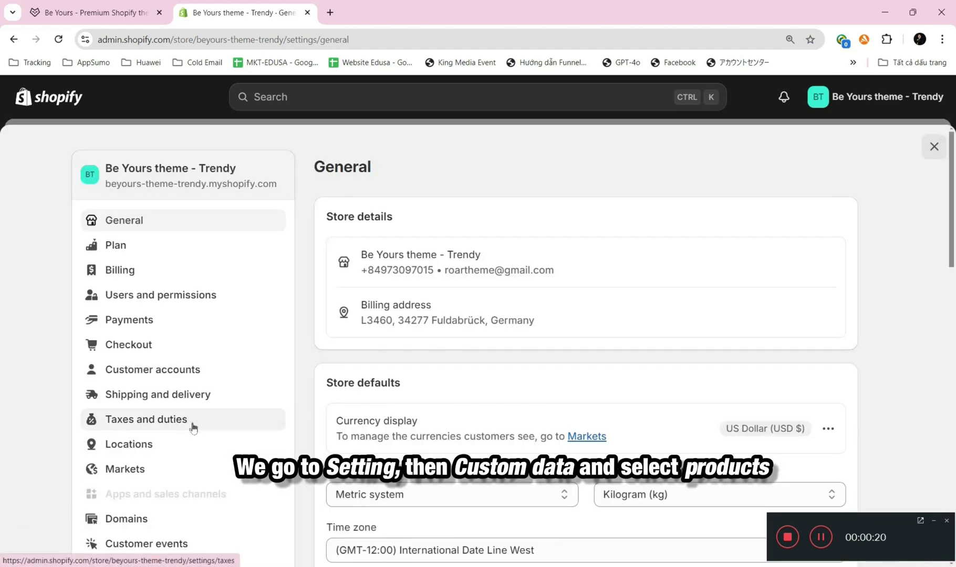
{"action": "scroll", "coordinate": [184, 428], "scroll_direction": "down", "scroll_amount": 3}
{"action": "left_click", "coordinate": [142, 456]}
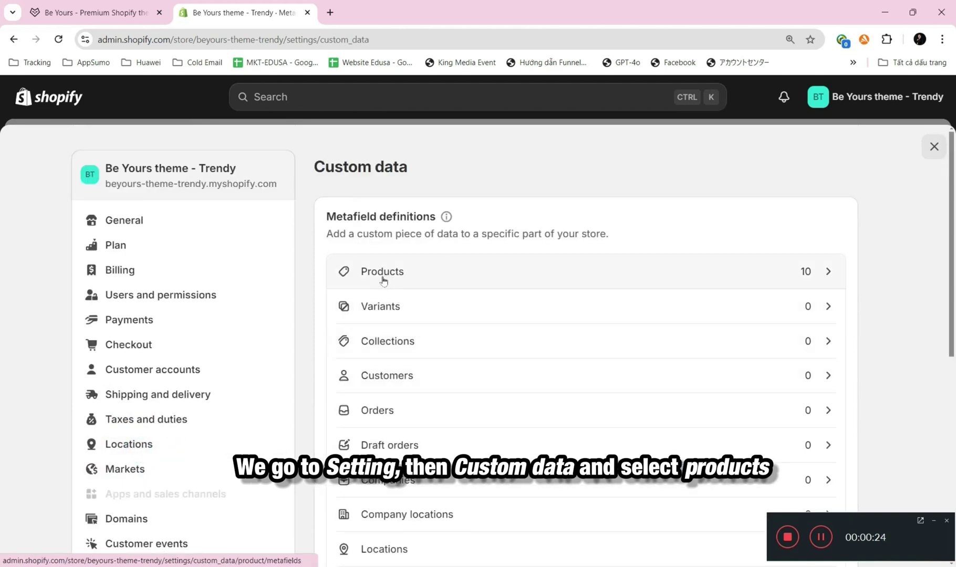
{"action": "left_click", "coordinate": [389, 276]}
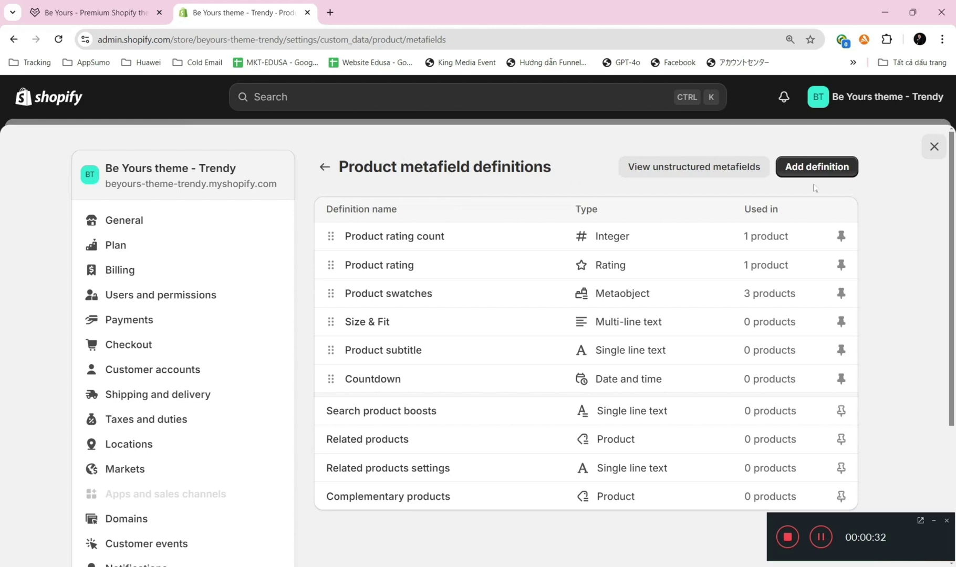
Start a new definition named 'Product label' with namespace and key theme.label.
{"action": "left_click", "coordinate": [814, 166]}
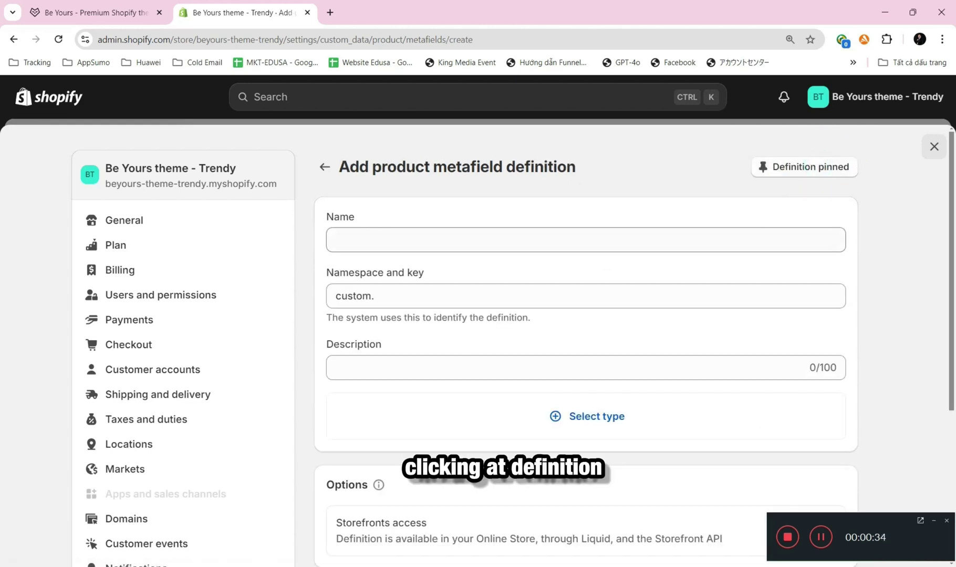
{"action": "left_click", "coordinate": [378, 240]}
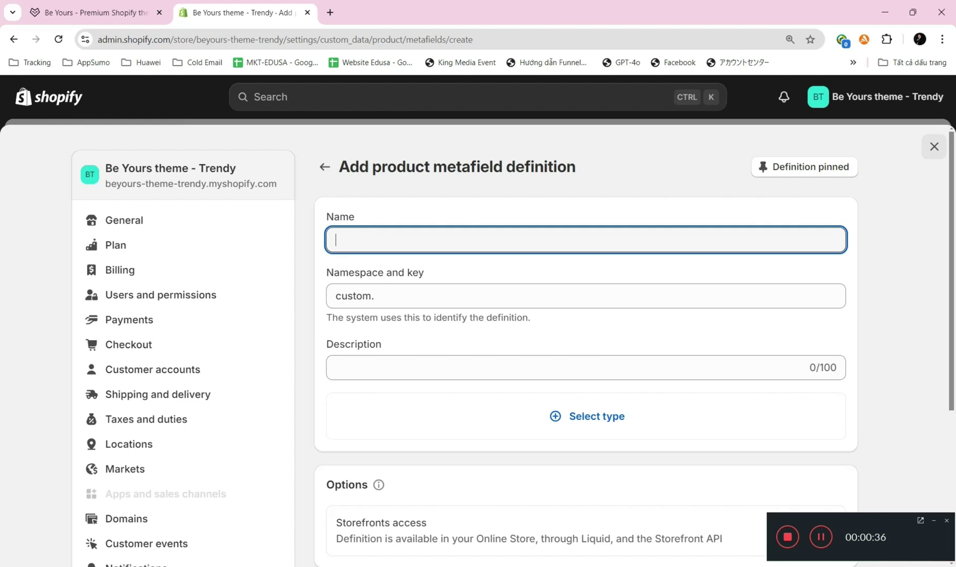
{"action": "type", "text": "Pro"}
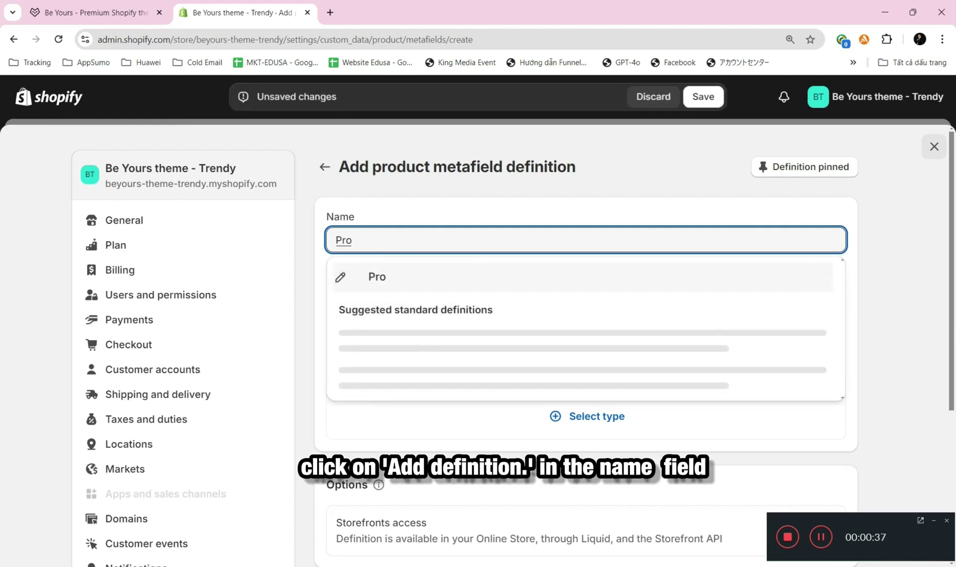
{"action": "type", "text": "duct la"}
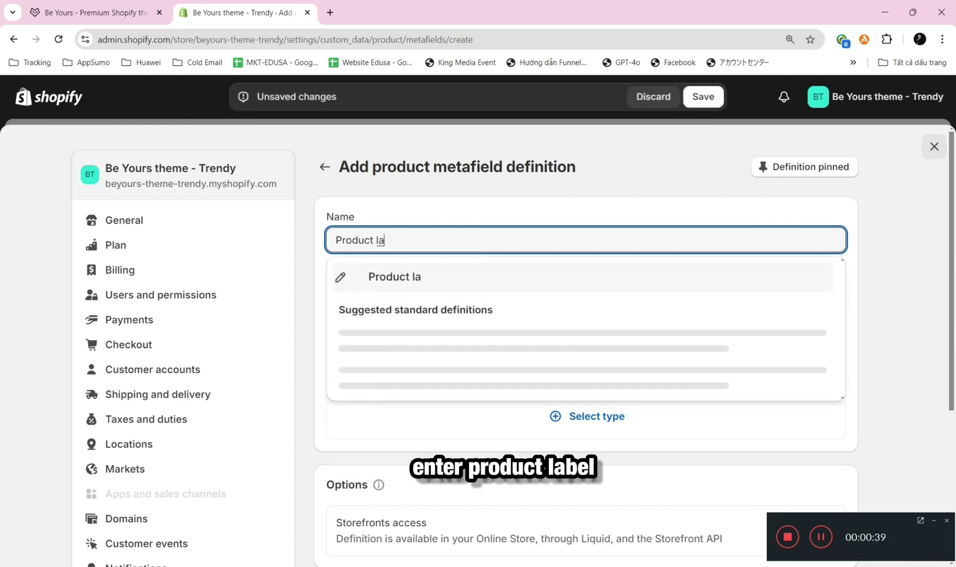
{"action": "type", "text": "beal"}
{"action": "key", "text": "BackSpace"}
{"action": "key", "text": "BackSpace"}
{"action": "type", "text": "l"}
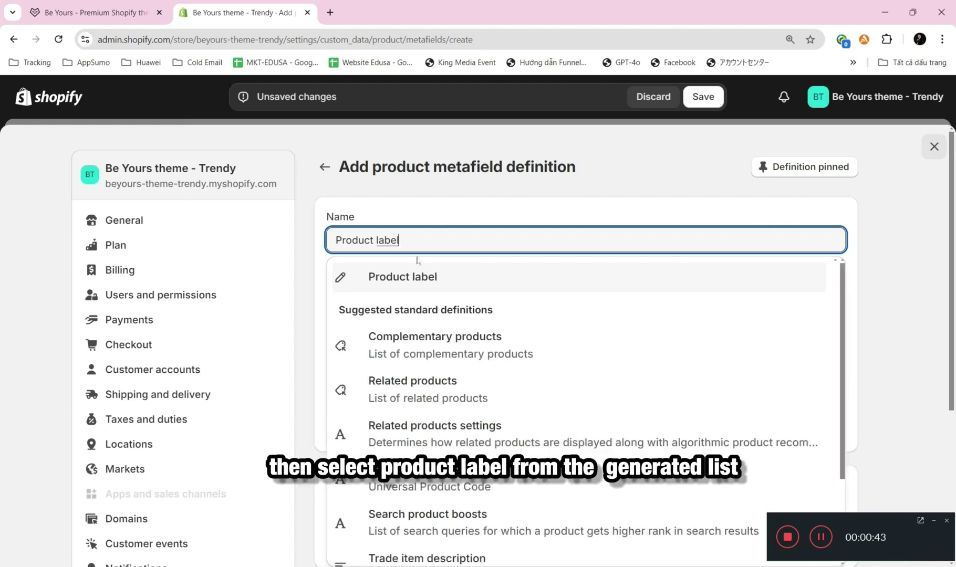
{"action": "left_click", "coordinate": [431, 284]}
{"action": "left_click_drag", "start_coordinate": [455, 296], "coordinate": [313, 299]}
{"action": "key", "text": "BackSpace"}
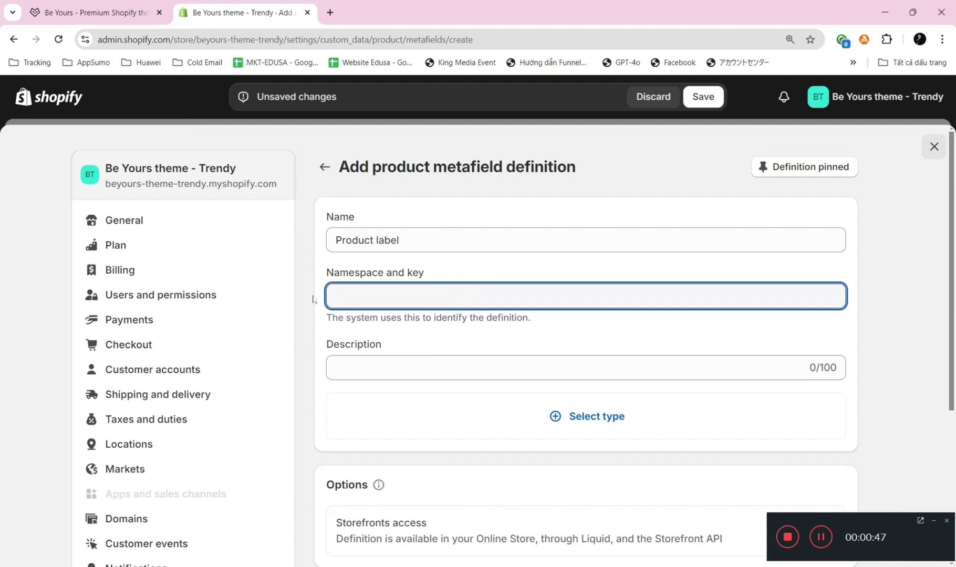
{"action": "type", "text": "theme.labe"}
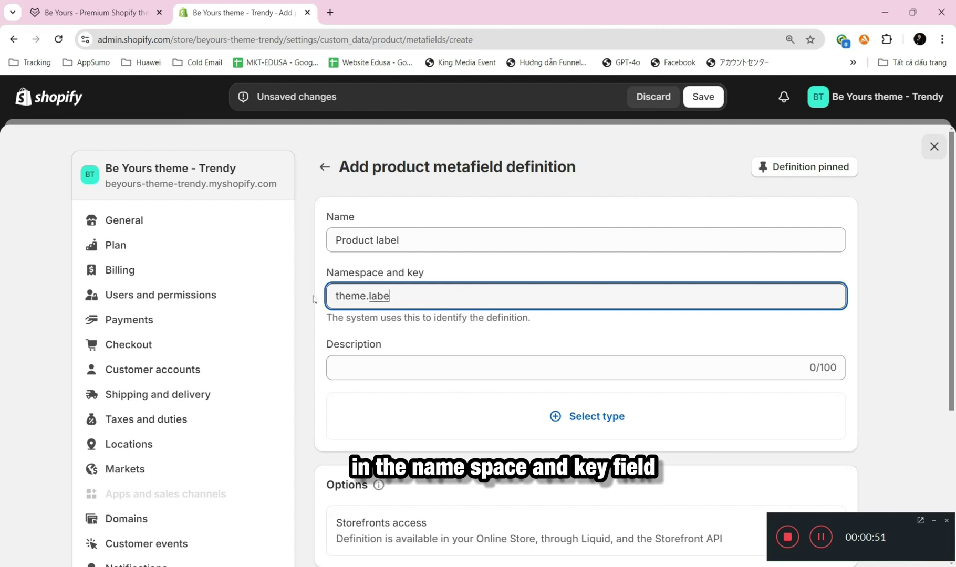
{"action": "type", "text": "l"}
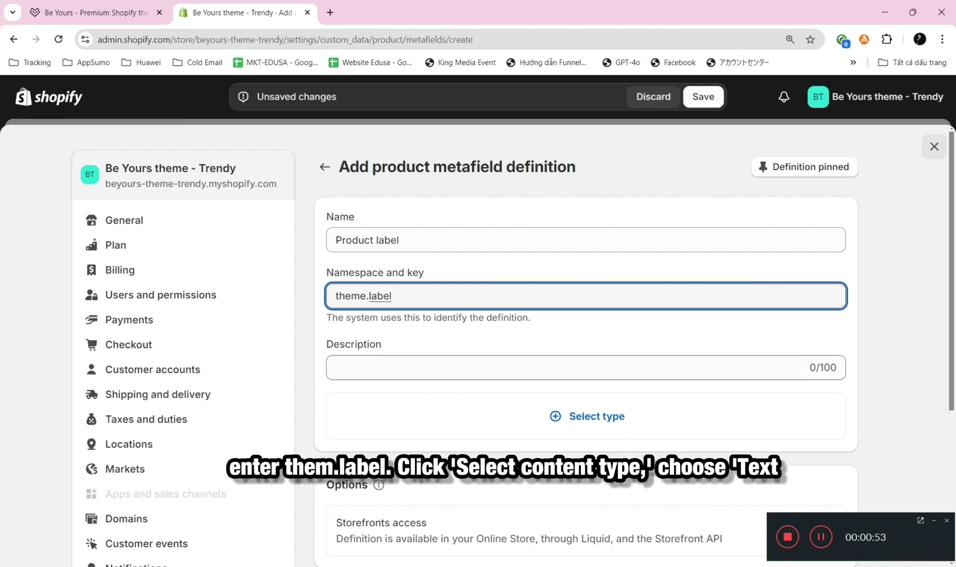
Set its content type to Single line text and save the definition.
{"action": "left_click", "coordinate": [429, 362]}
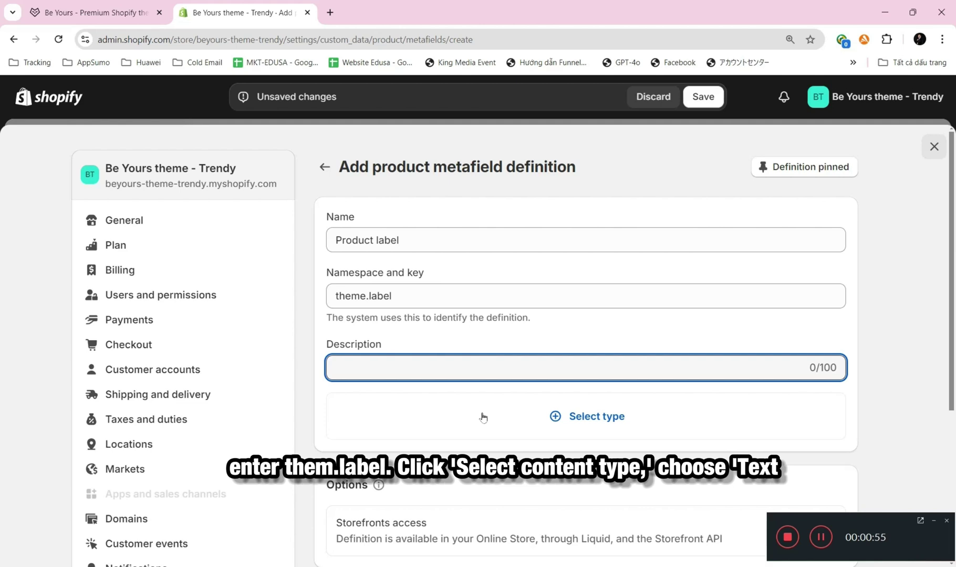
{"action": "left_click", "coordinate": [598, 417]}
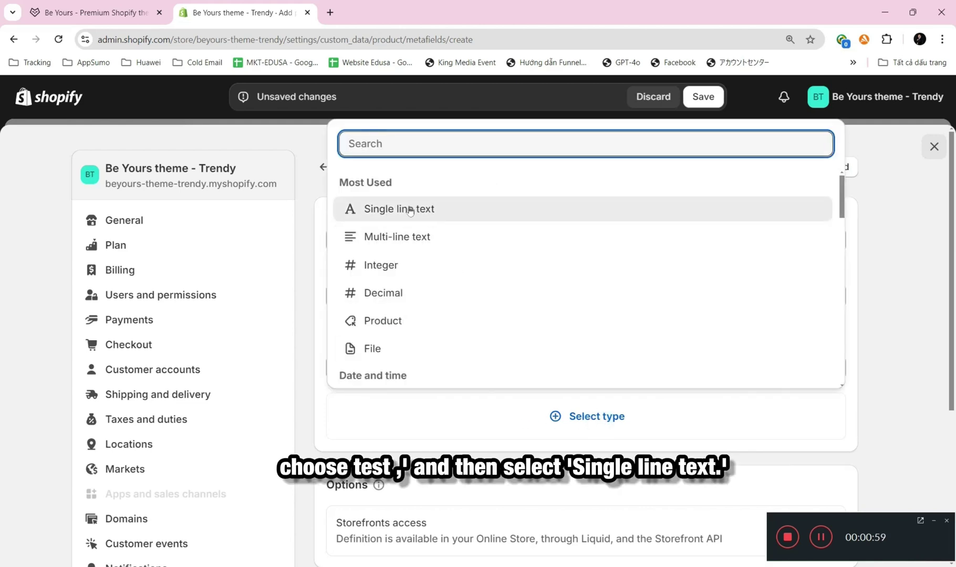
{"action": "left_click", "coordinate": [410, 211]}
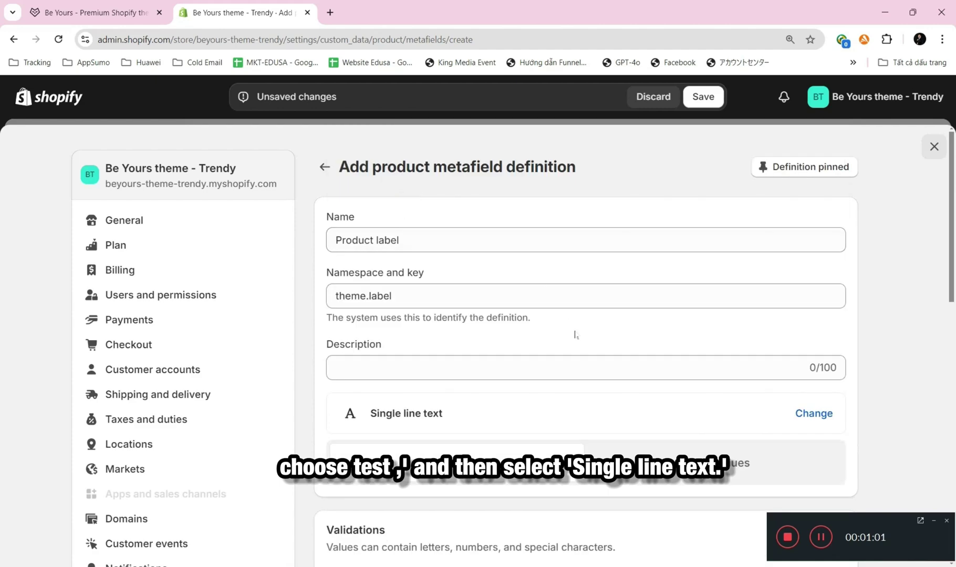
{"action": "scroll", "coordinate": [659, 413], "scroll_direction": "down", "scroll_amount": 3}
{"action": "scroll", "coordinate": [647, 368], "scroll_direction": "down", "scroll_amount": 3}
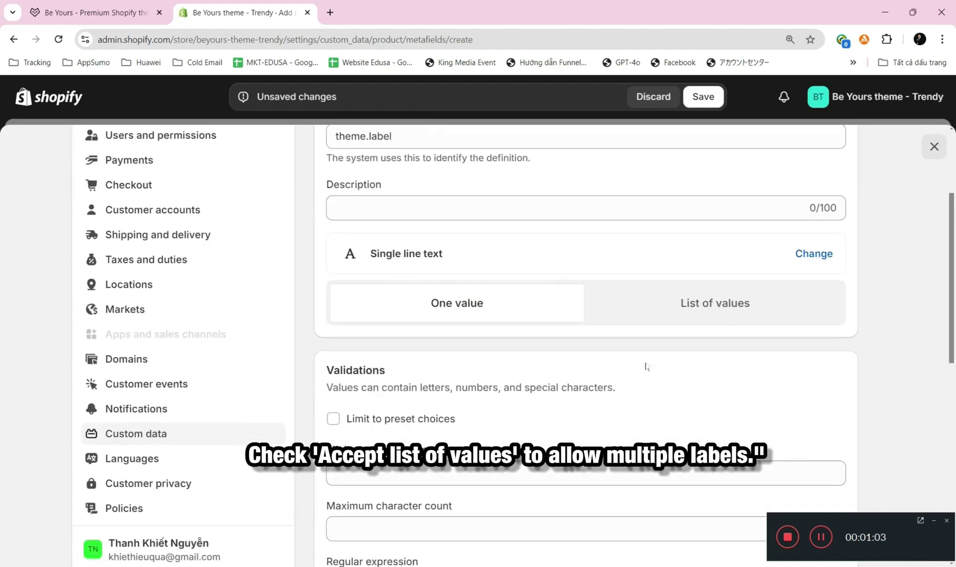
{"action": "scroll", "coordinate": [687, 379], "scroll_direction": "down", "scroll_amount": 6}
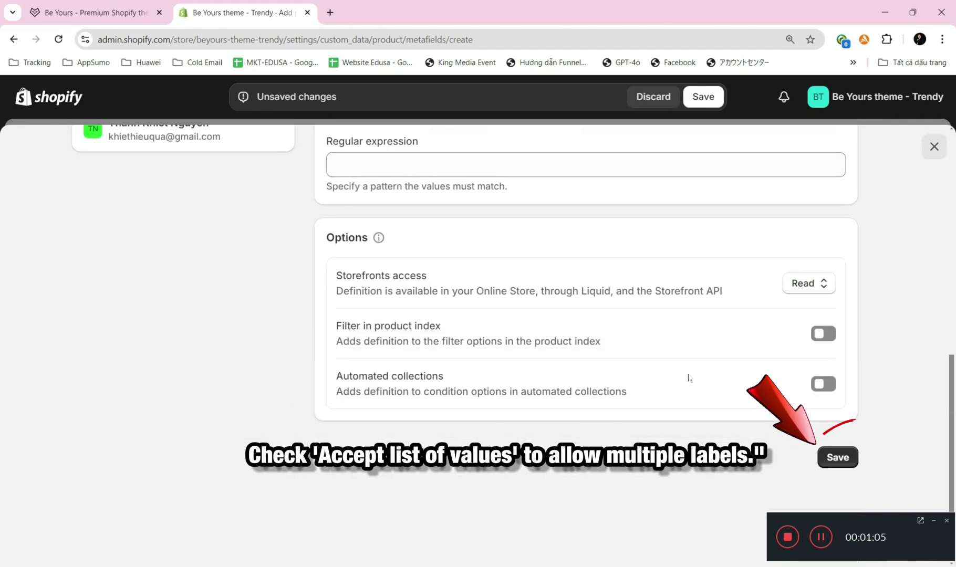
{"action": "left_click", "coordinate": [838, 458]}
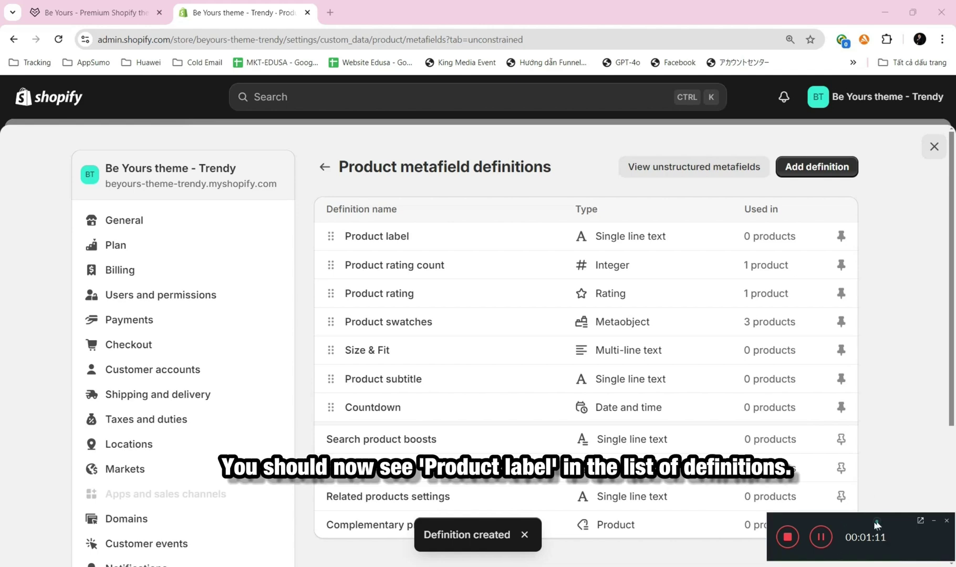
Review the definitions list showing the new Product label entry.
{"action": "left_click", "coordinate": [933, 522]}
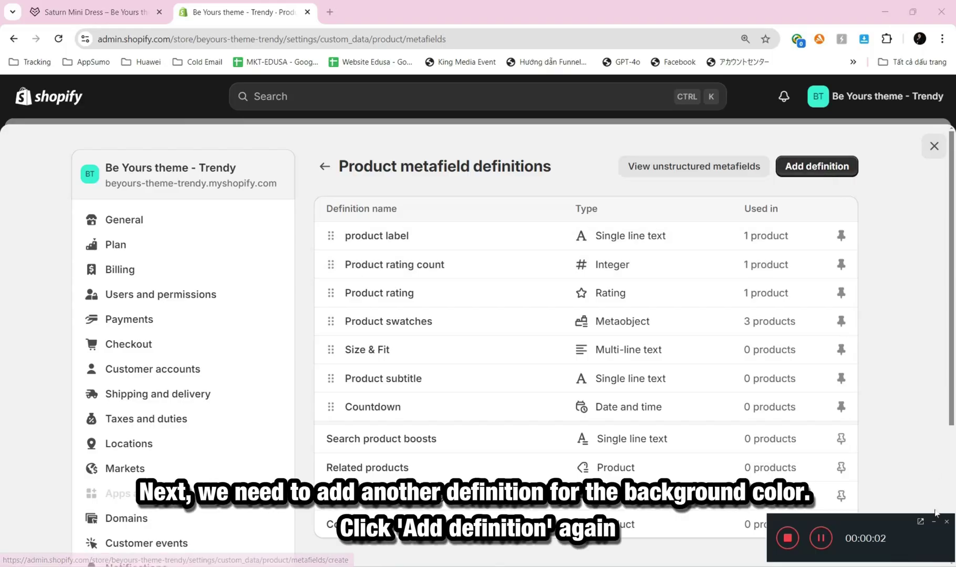
Start a new definition named 'Product label color' and replace its custom namespace prefix.
{"action": "left_click", "coordinate": [791, 167]}
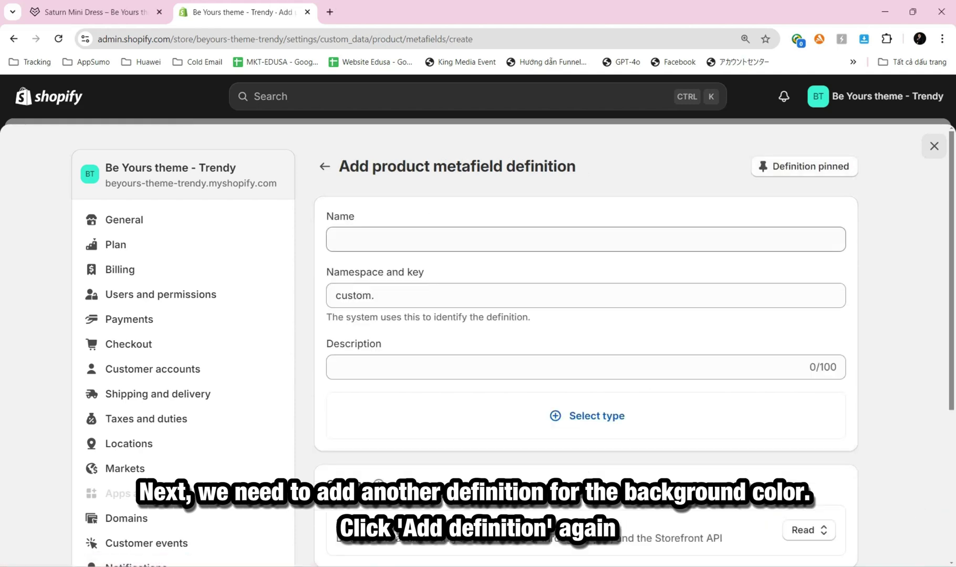
{"action": "left_click", "coordinate": [365, 239]}
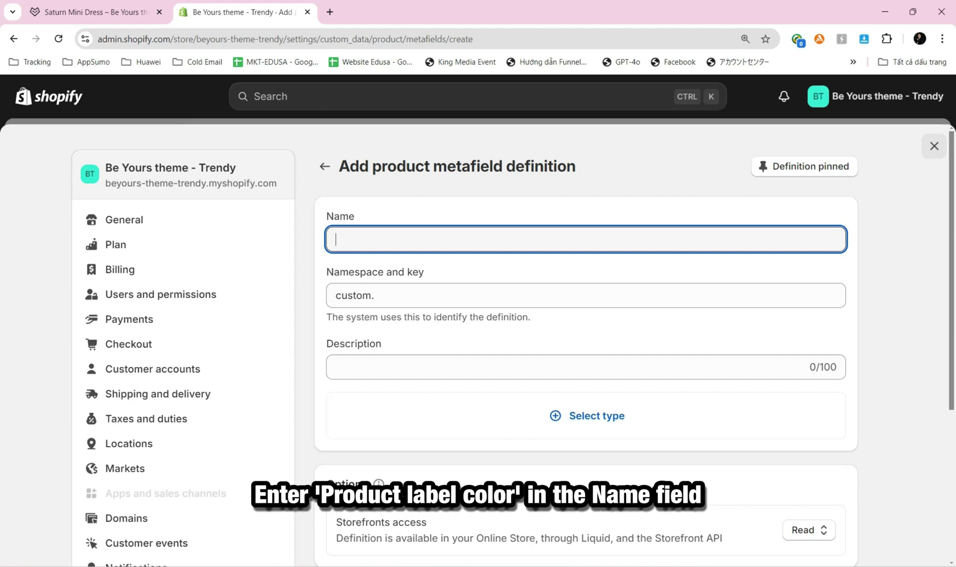
{"action": "type", "text": "Pr"}
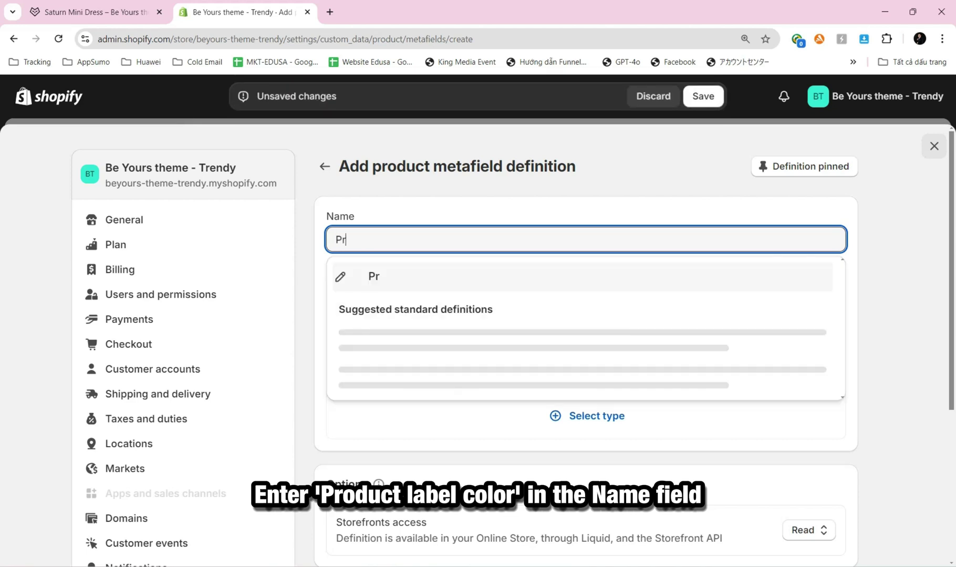
{"action": "type", "text": "od"}
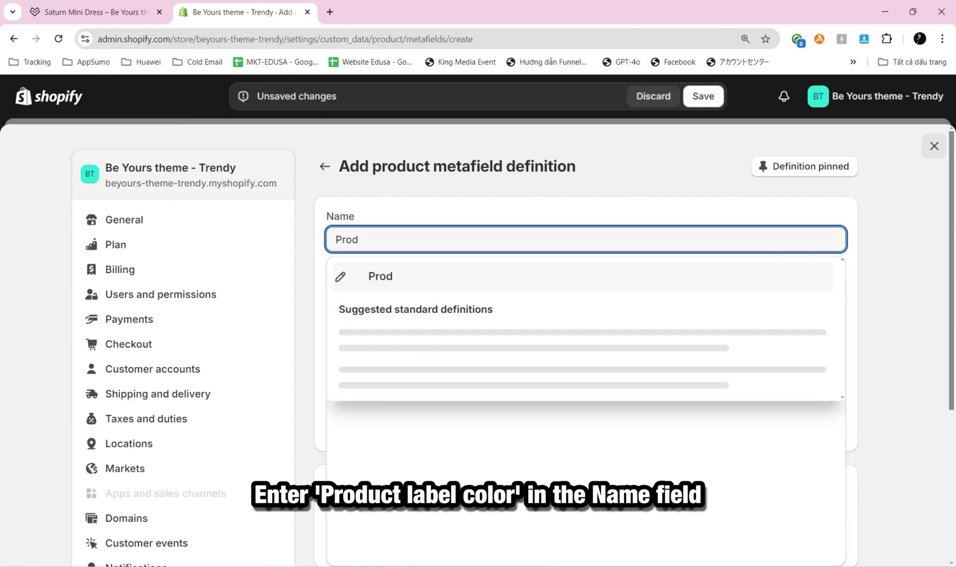
{"action": "type", "text": "uct"}
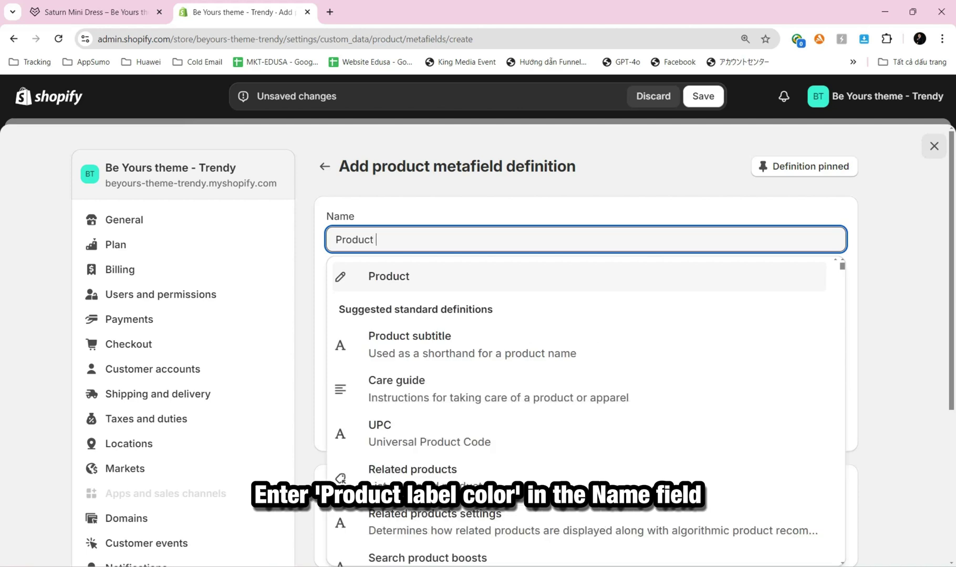
{"action": "type", "text": " label co"}
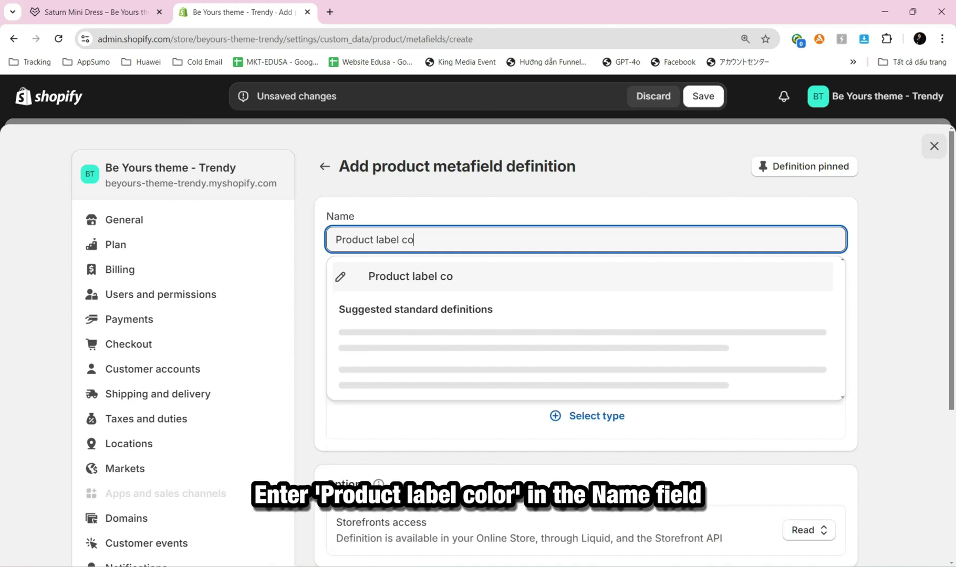
{"action": "type", "text": "lor"}
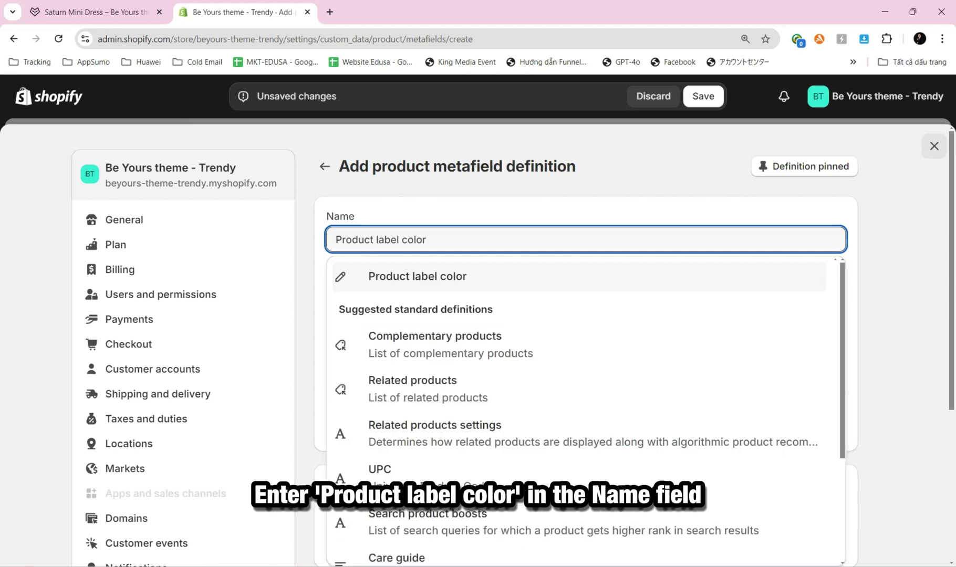
{"action": "left_click", "coordinate": [434, 283]}
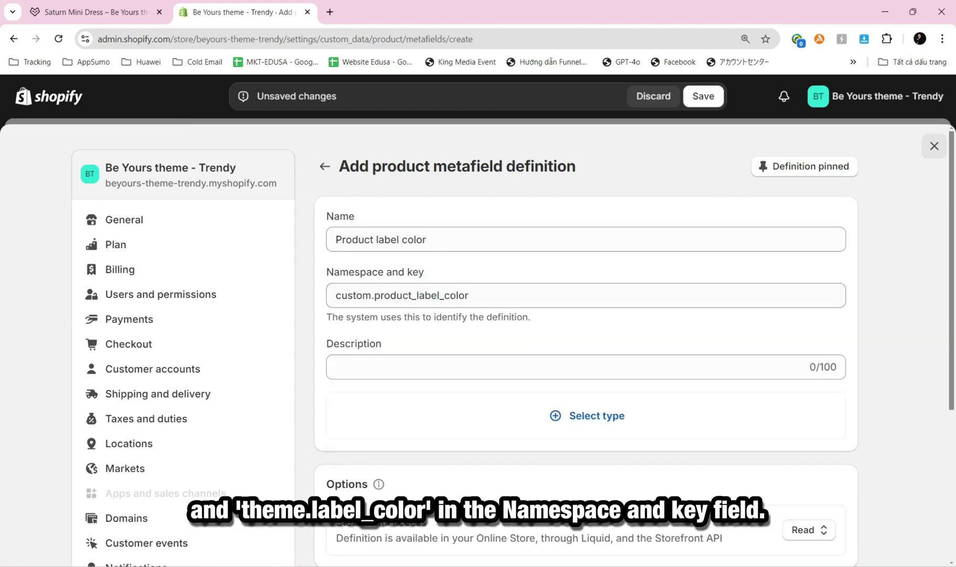
{"action": "left_click_drag", "start_coordinate": [416, 295], "coordinate": [310, 296]}
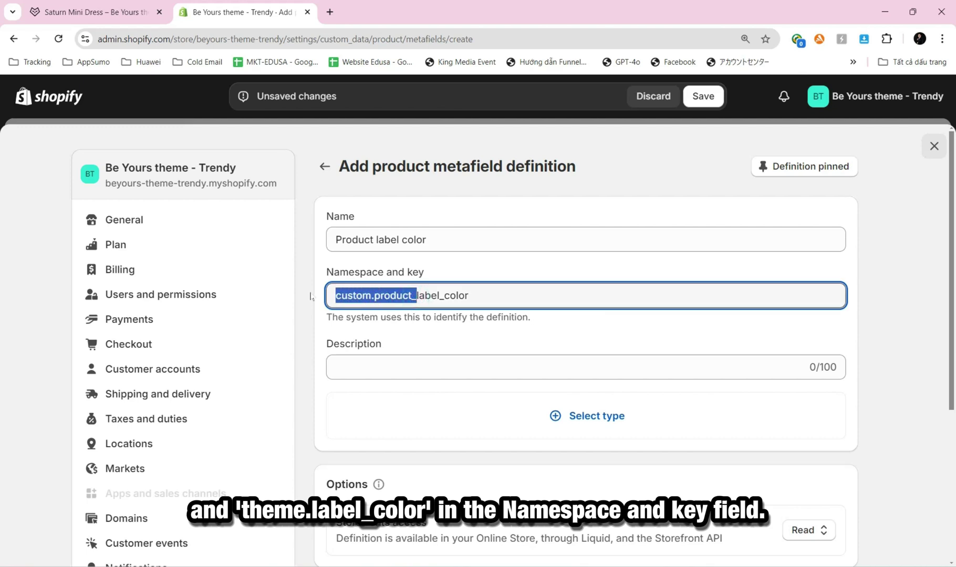
{"action": "key", "text": "BackSpace"}
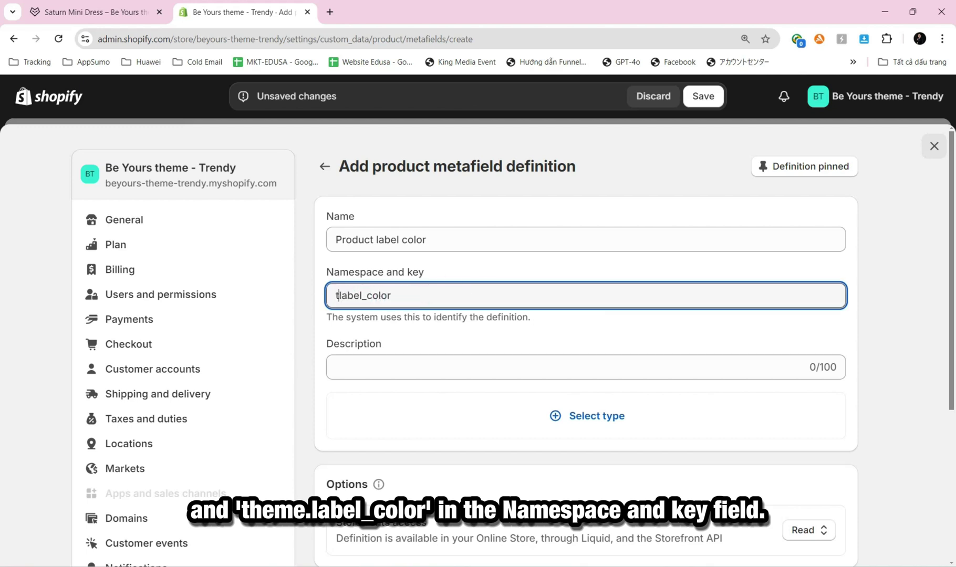
{"action": "type", "text": "them"}
{"action": "type", "text": "."}
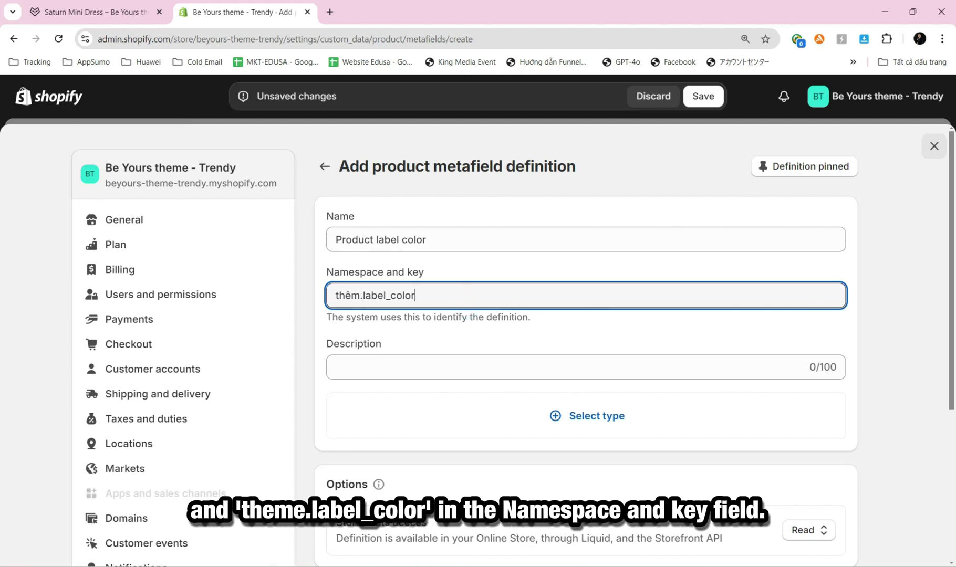
{"action": "left_click", "coordinate": [442, 370]}
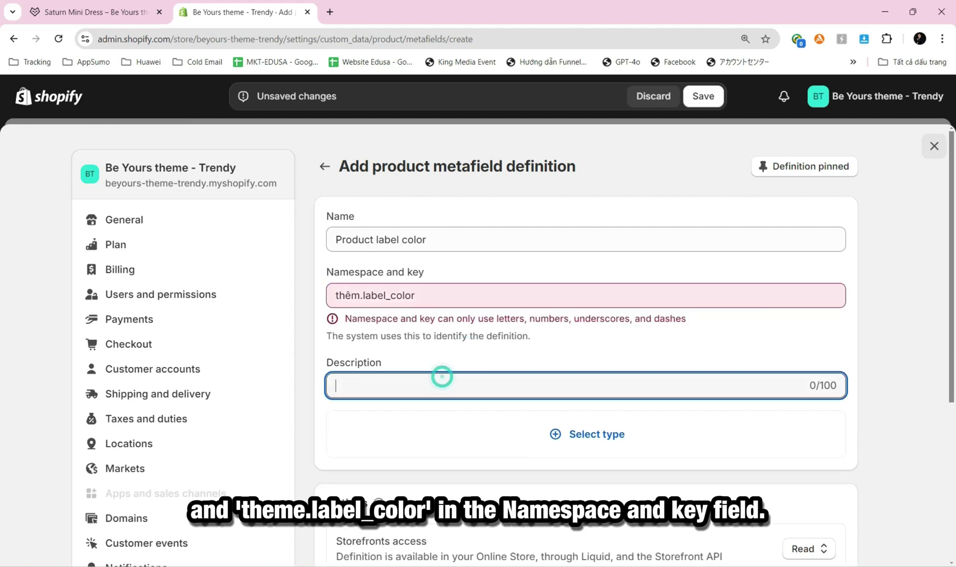
Set the content type to Color by searching 'col'.
{"action": "left_click", "coordinate": [577, 443]}
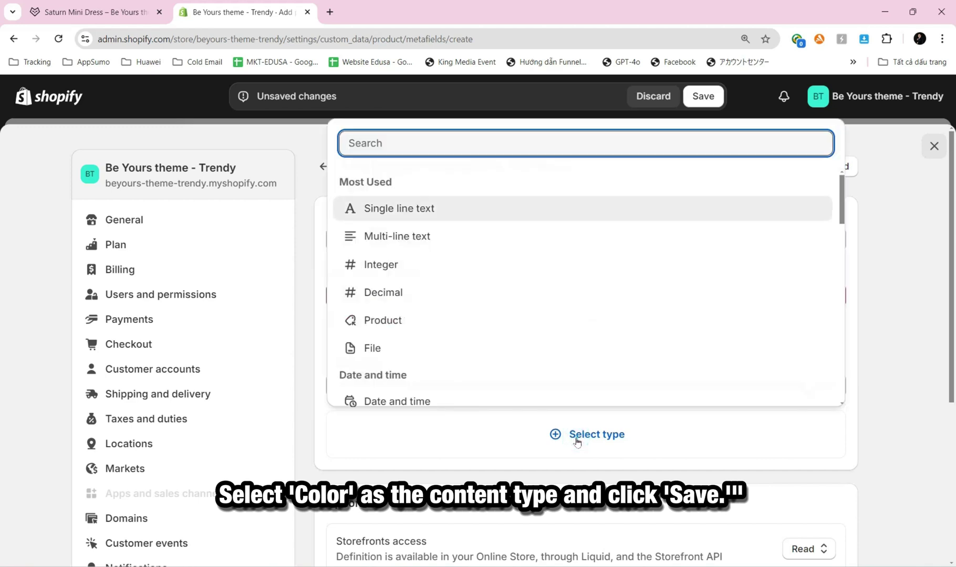
{"action": "left_click", "coordinate": [397, 147]}
{"action": "type", "text": "col"}
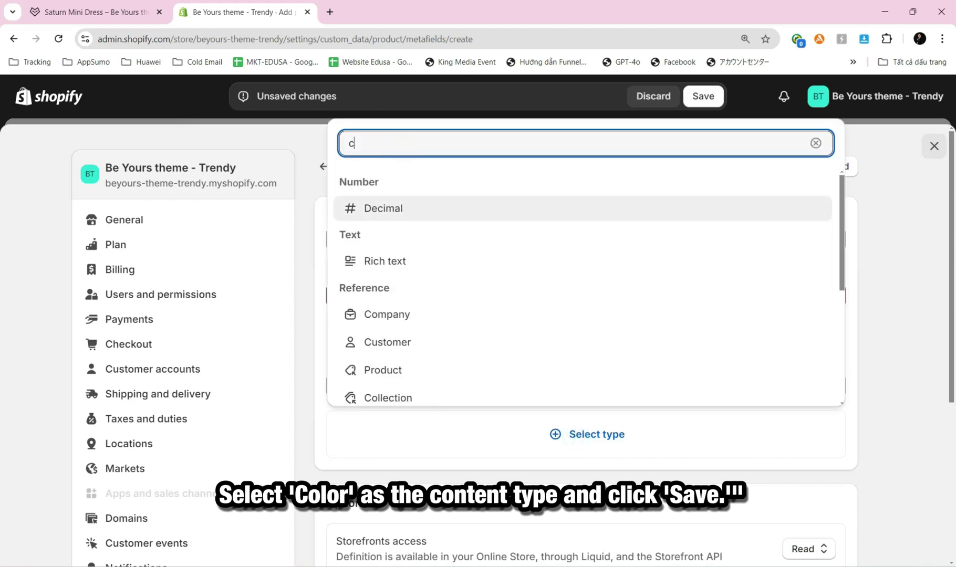
{"action": "left_click", "coordinate": [400, 388]}
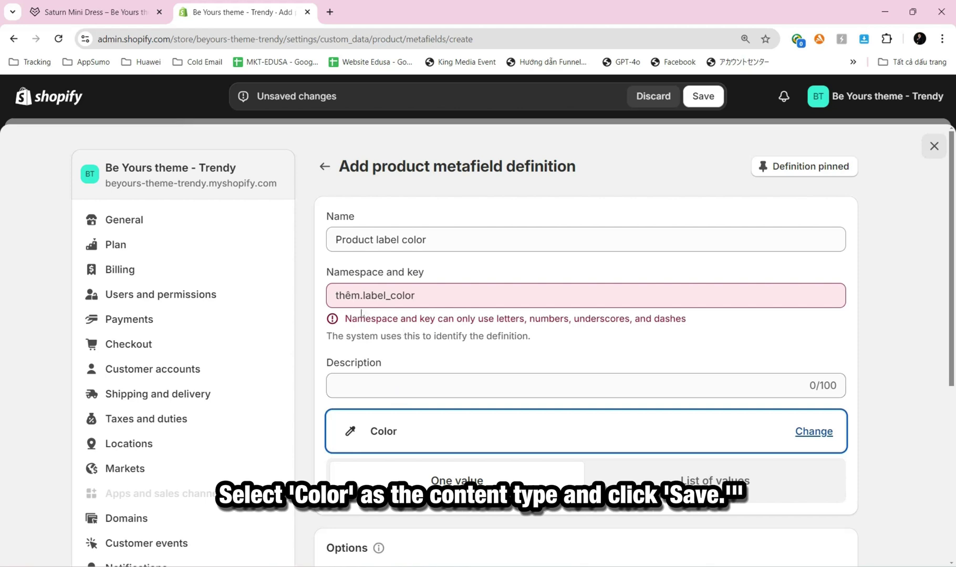
Correct the namespace to theme.label_color, confirm Color, and save the definition.
{"action": "left_click", "coordinate": [359, 295]}
{"action": "type", "text": "e"}
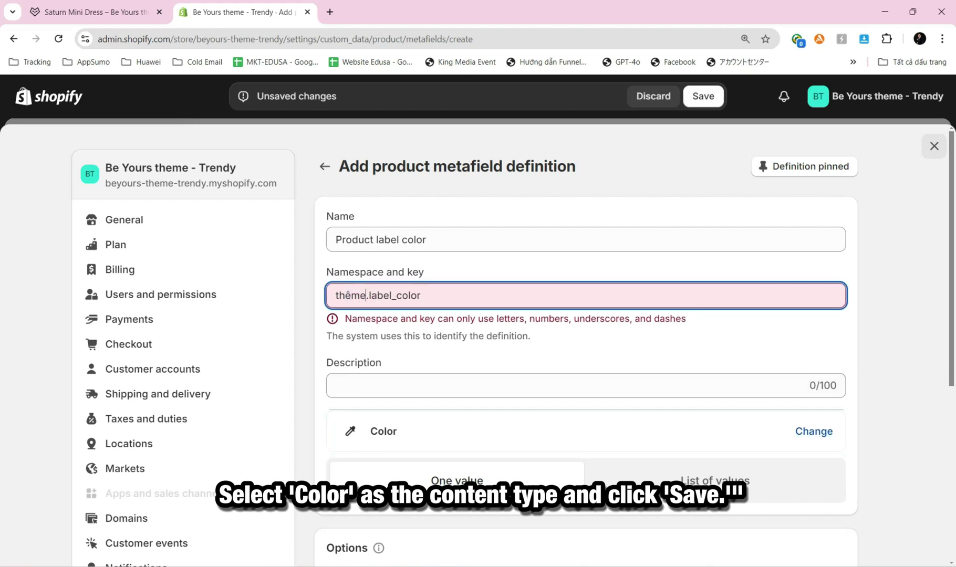
{"action": "left_click", "coordinate": [348, 293]}
{"action": "key", "text": "BackSpace"}
{"action": "type", "text": "e"}
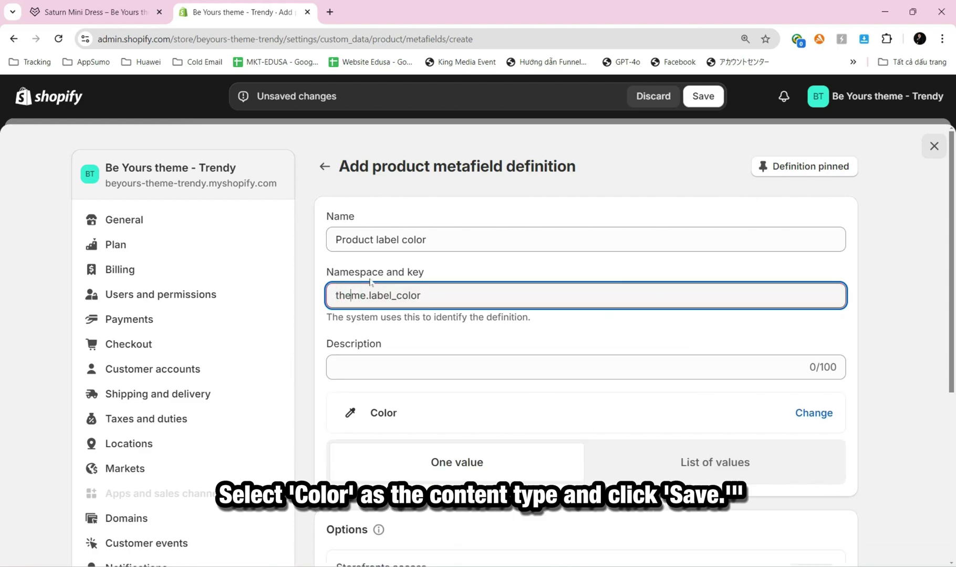
{"action": "left_click", "coordinate": [415, 367]}
{"action": "left_click", "coordinate": [484, 417]}
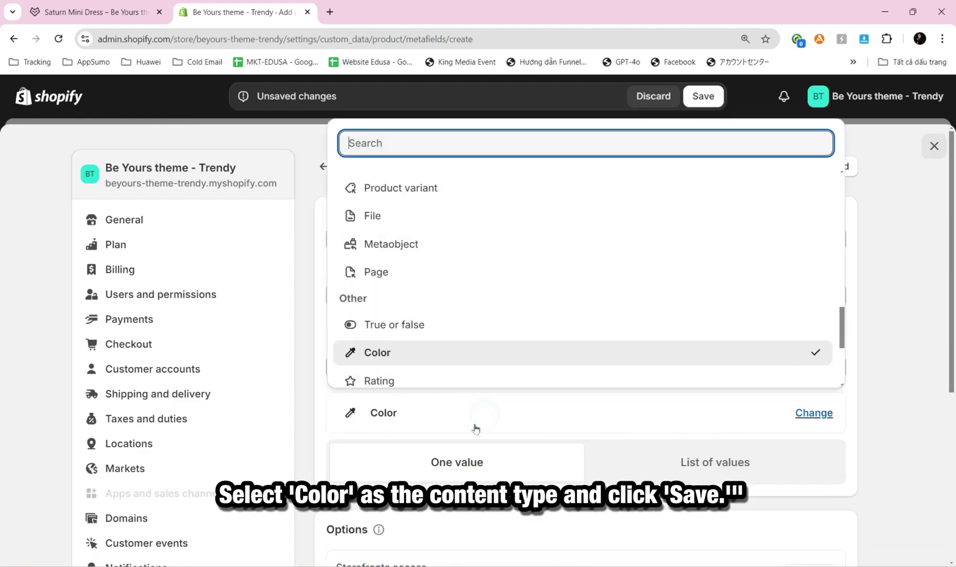
{"action": "left_click", "coordinate": [386, 419]}
{"action": "scroll", "coordinate": [680, 451], "scroll_direction": "down", "scroll_amount": 5}
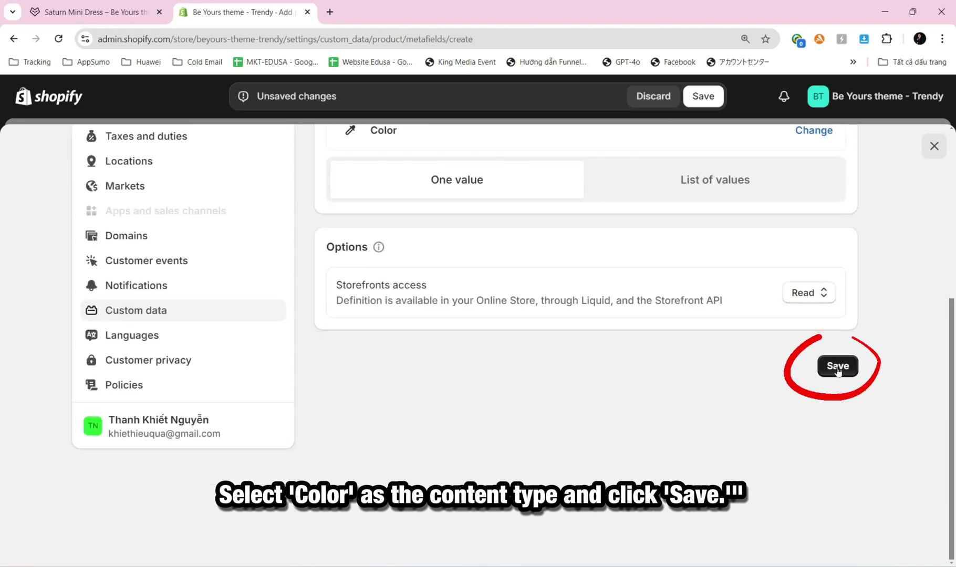
{"action": "left_click", "coordinate": [845, 377]}
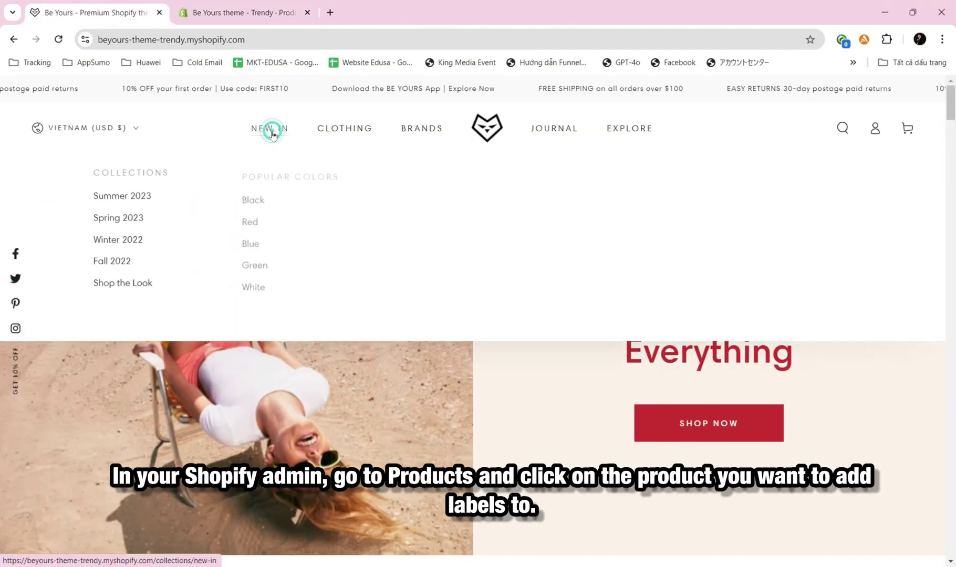
Open Saturn Mini Dress from the storefront's New In collection and copy its title.
{"action": "left_click", "coordinate": [269, 128]}
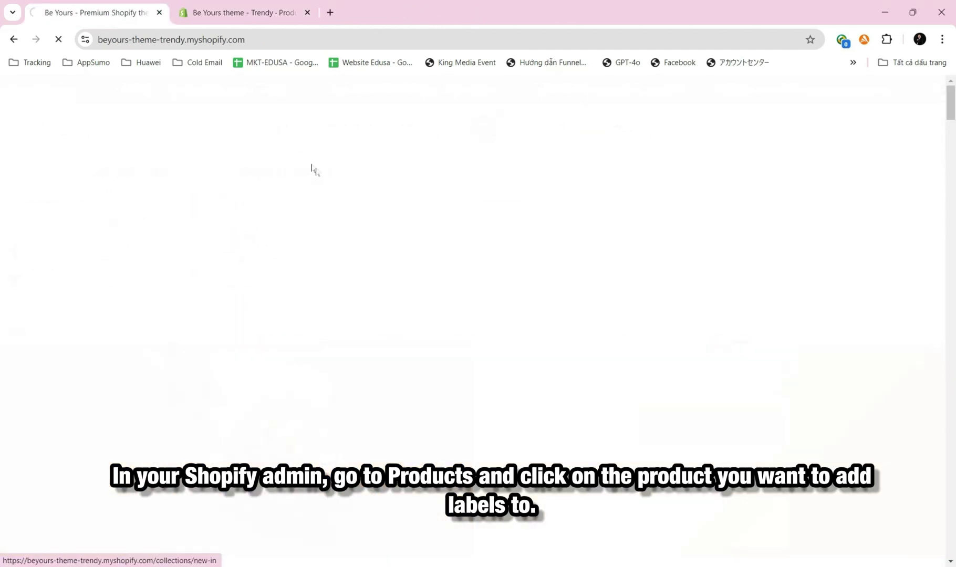
{"action": "scroll", "coordinate": [322, 173], "scroll_direction": "down", "scroll_amount": 4}
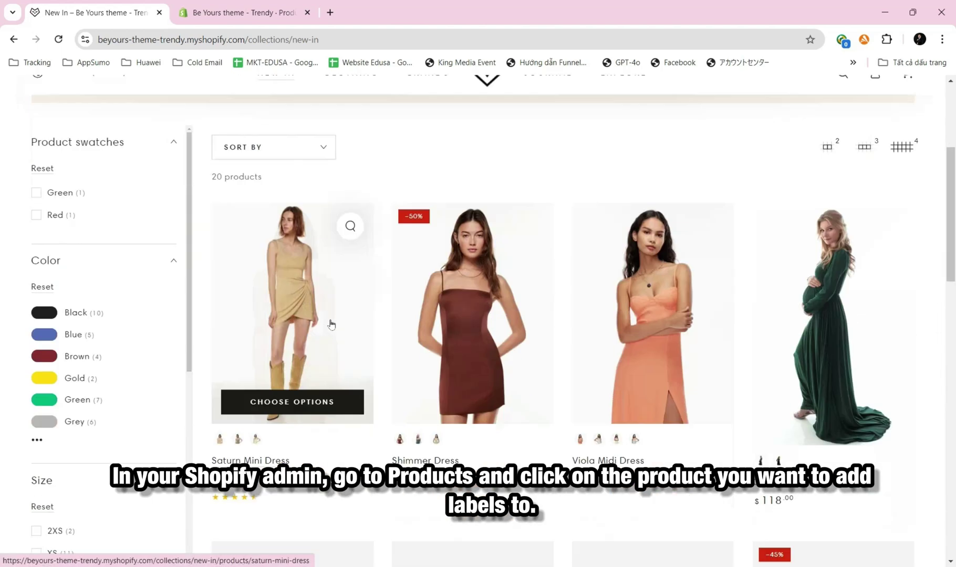
{"action": "scroll", "coordinate": [331, 324], "scroll_direction": "down", "scroll_amount": 1}
{"action": "left_click", "coordinate": [258, 404]}
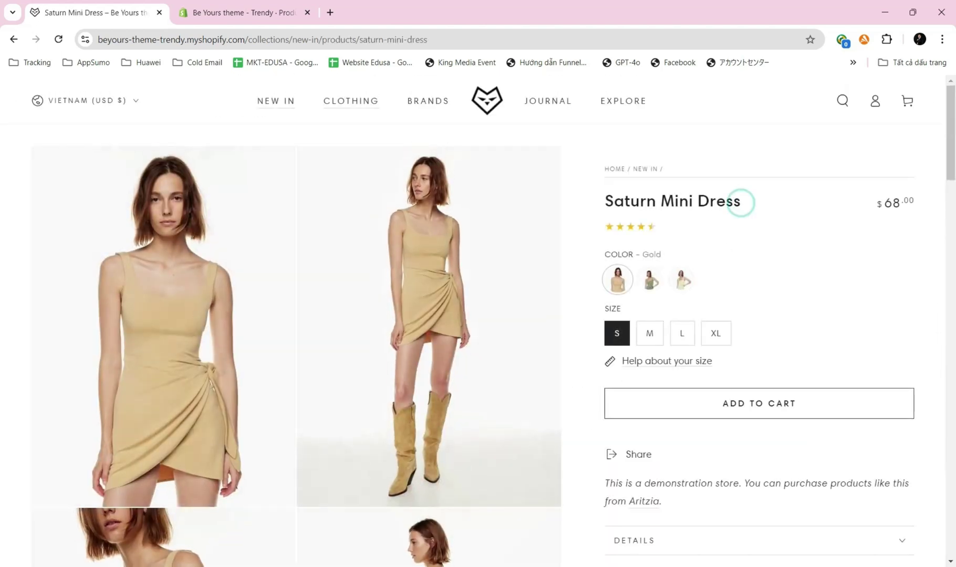
{"action": "left_click_drag", "start_coordinate": [740, 202], "coordinate": [605, 202]}
{"action": "key", "text": "ctrl+c"}
{"action": "left_click", "coordinate": [258, 4]}
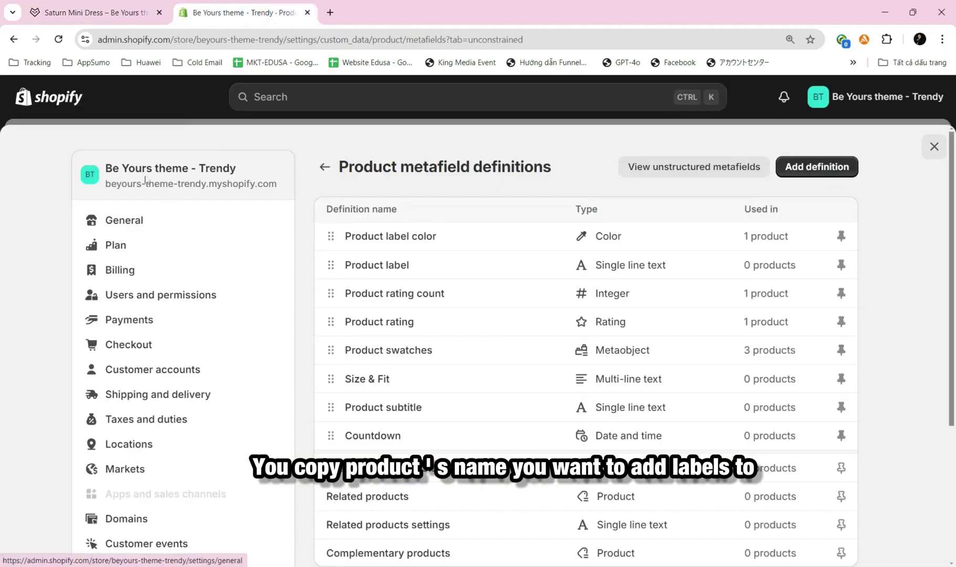
Search the product list for 'Saturn Mini Dress', open it, and scroll to Metafields.
{"action": "left_click", "coordinate": [61, 95]}
{"action": "left_click", "coordinate": [63, 183]}
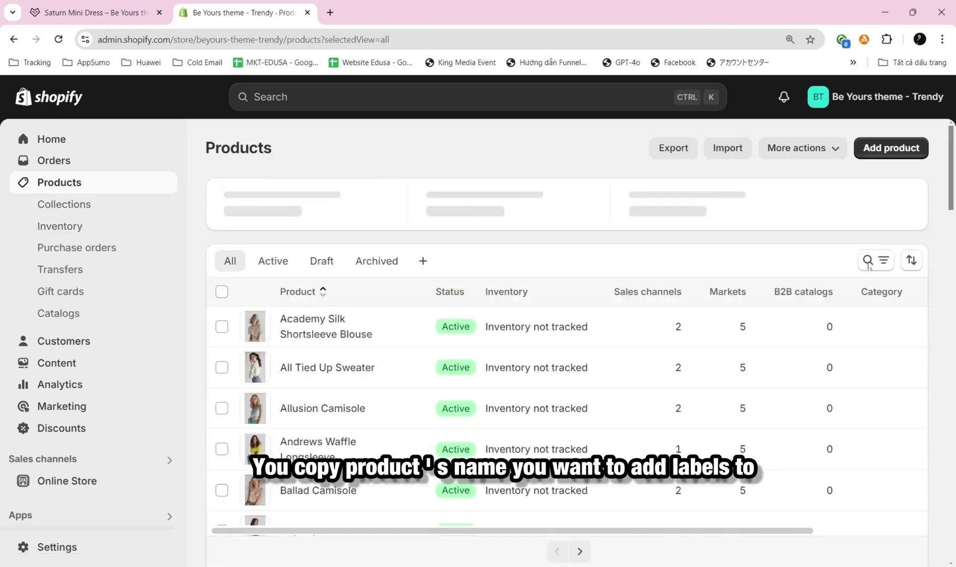
{"action": "left_click", "coordinate": [868, 261]}
{"action": "key", "text": "ctrl+v"}
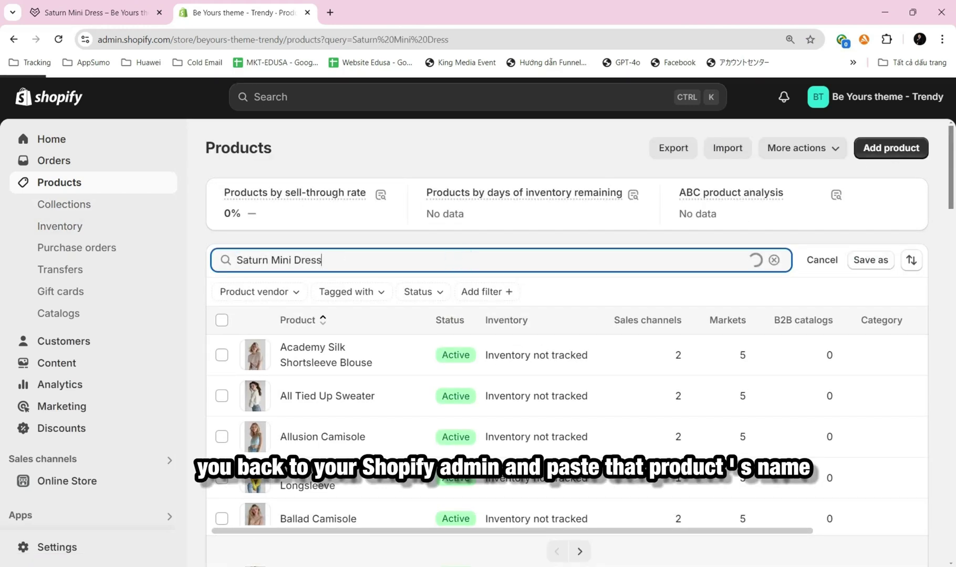
{"action": "left_click", "coordinate": [329, 356]}
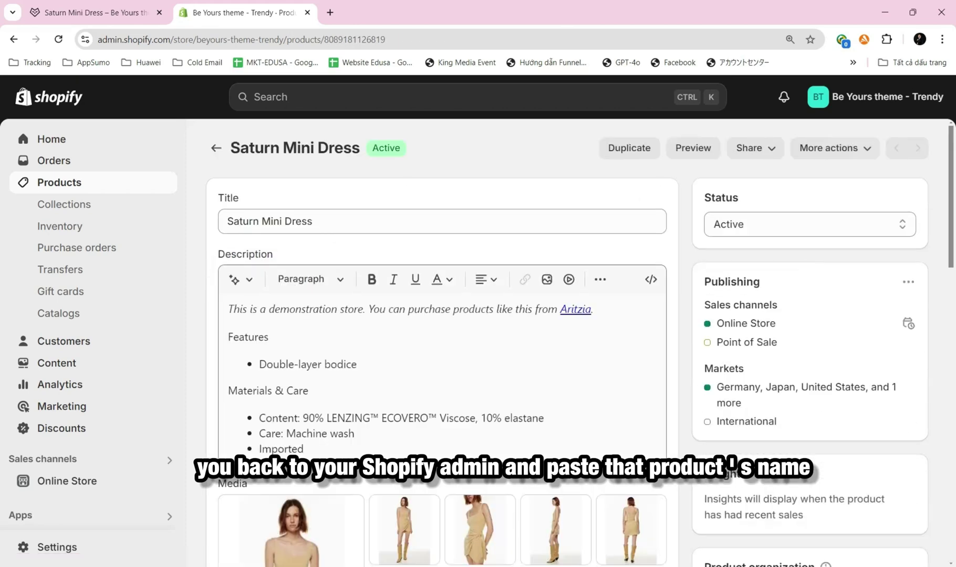
{"action": "scroll", "coordinate": [436, 394], "scroll_direction": "down", "scroll_amount": 5}
{"action": "scroll", "coordinate": [436, 393], "scroll_direction": "up", "scroll_amount": 5}
{"action": "scroll", "coordinate": [436, 394], "scroll_direction": "down", "scroll_amount": 10}
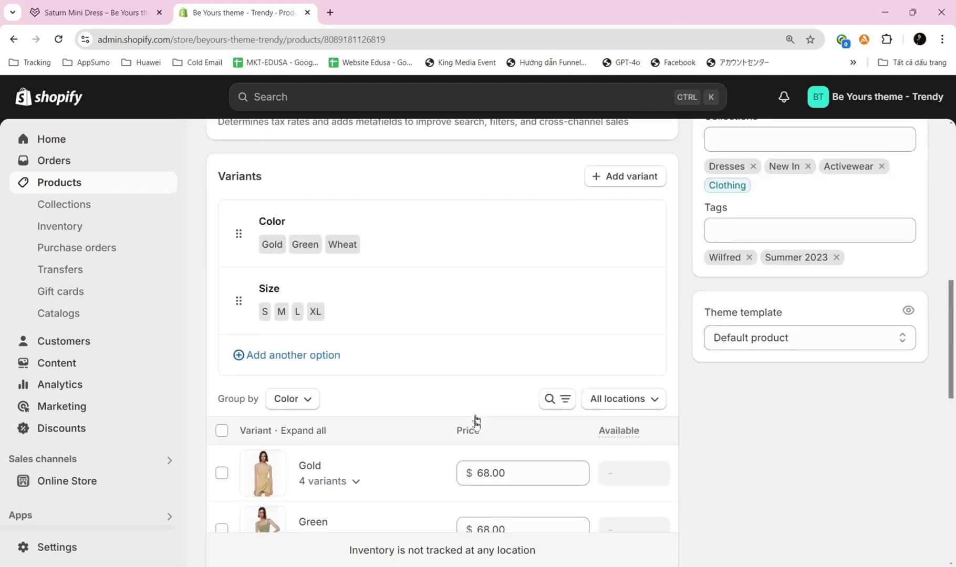
{"action": "scroll", "coordinate": [469, 418], "scroll_direction": "down", "scroll_amount": 5}
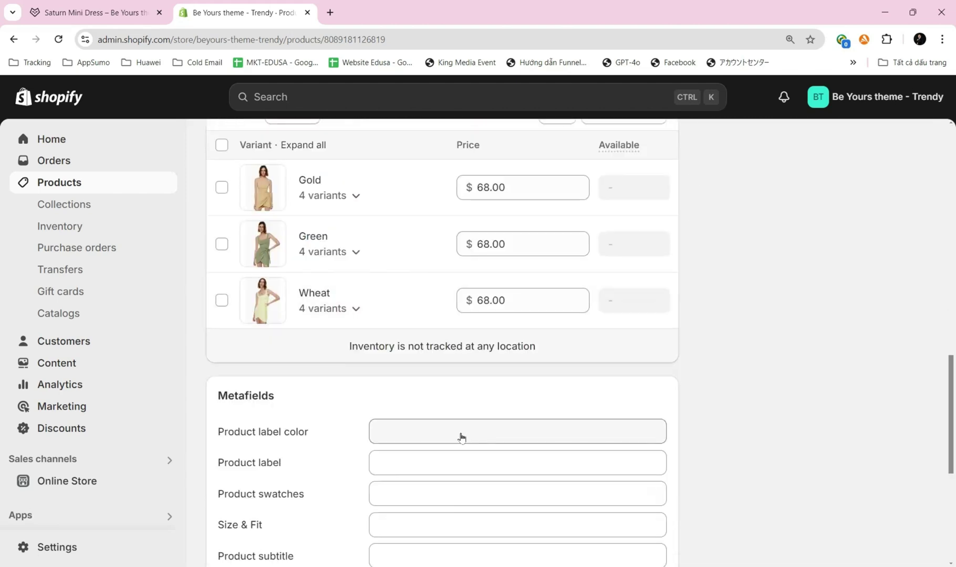
Set Product label color to the pinkish-red #F31F5E.
{"action": "left_click", "coordinate": [399, 289]}
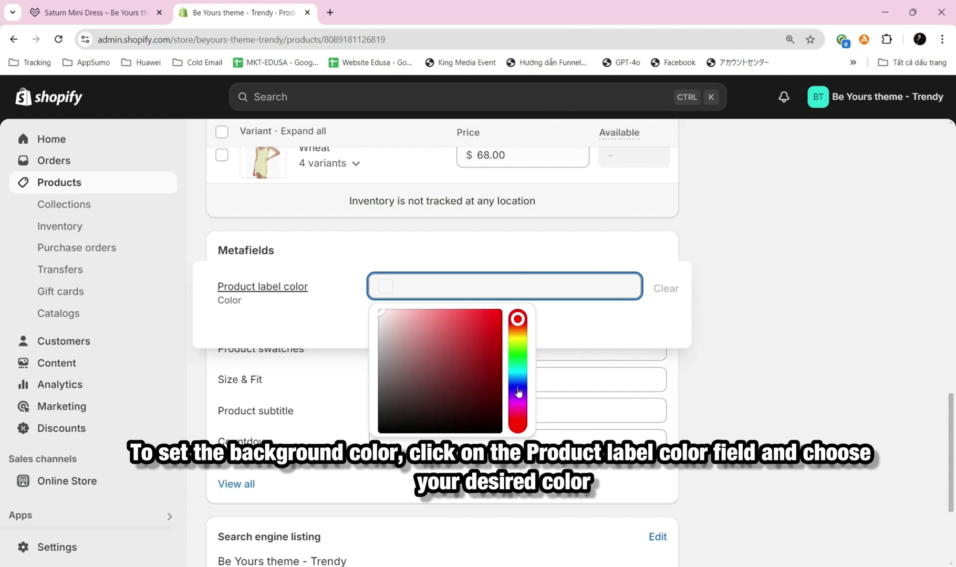
{"action": "left_click", "coordinate": [518, 389]}
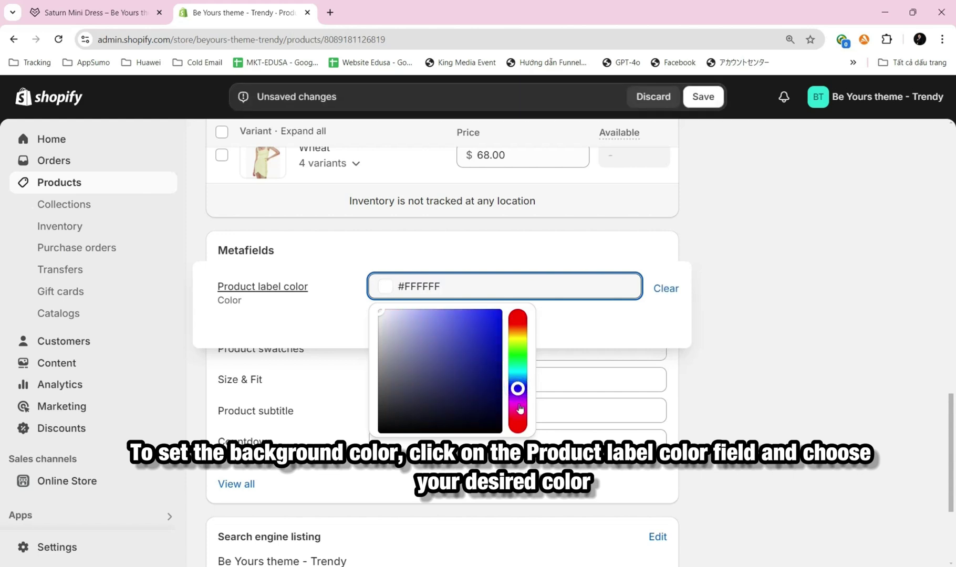
{"action": "left_click", "coordinate": [520, 419]}
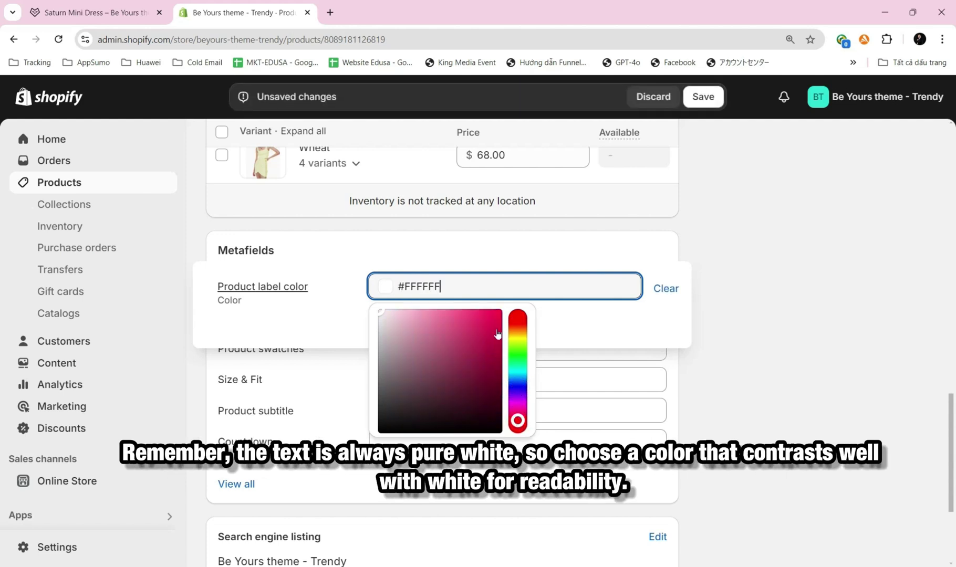
{"action": "left_click", "coordinate": [487, 316]}
{"action": "left_click_drag", "start_coordinate": [488, 316], "coordinate": [488, 320]}
{"action": "left_click", "coordinate": [605, 317]}
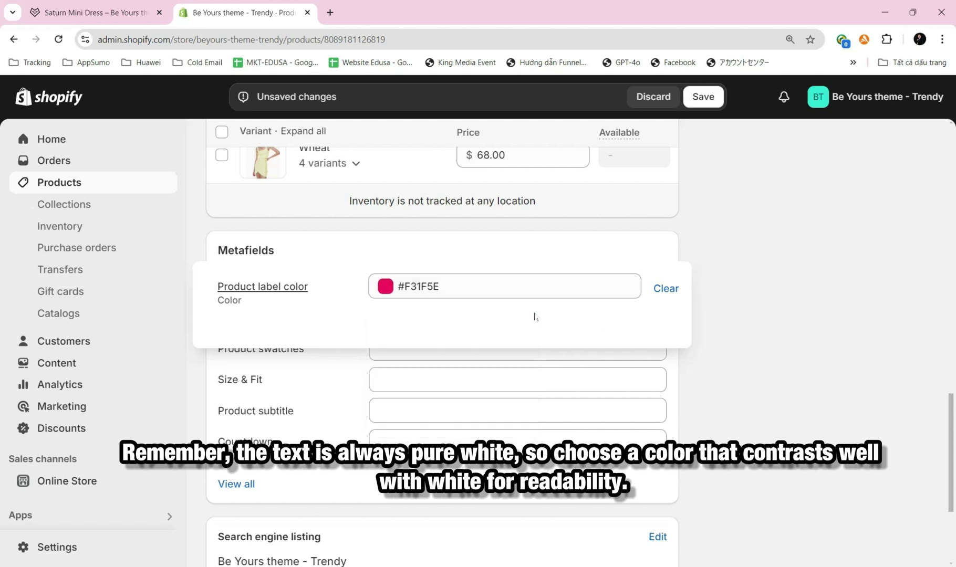
Set Product label to 'New' and save the product.
{"action": "left_click", "coordinate": [396, 318]}
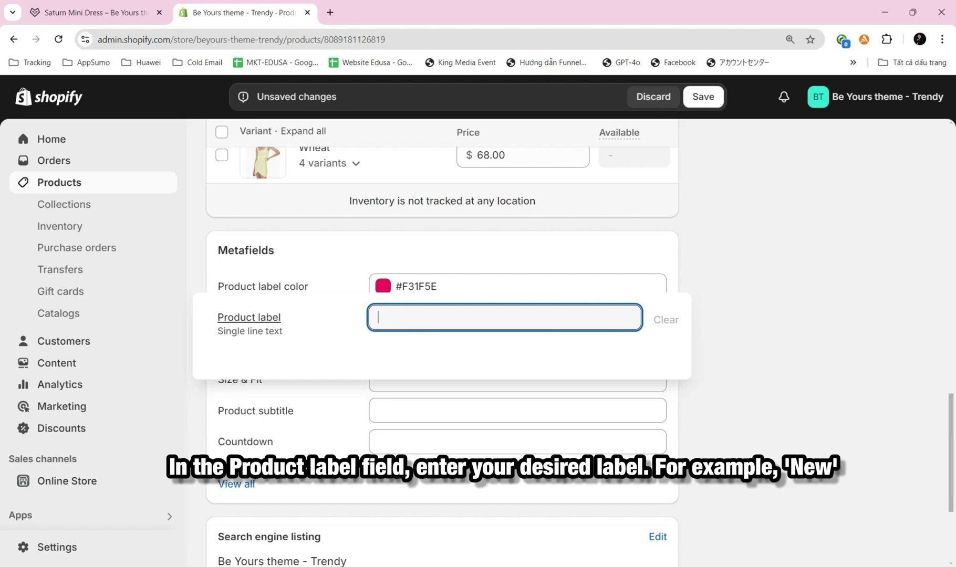
{"action": "type", "text": "New"}
{"action": "left_click", "coordinate": [750, 313]}
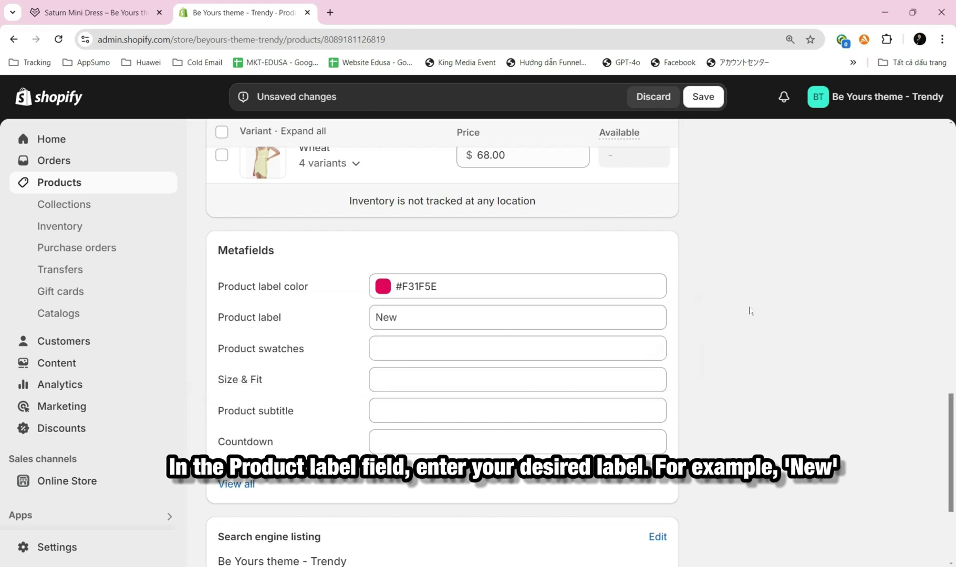
{"action": "scroll", "coordinate": [553, 368], "scroll_direction": "down", "scroll_amount": 3}
{"action": "scroll", "coordinate": [564, 419], "scroll_direction": "up", "scroll_amount": 5}
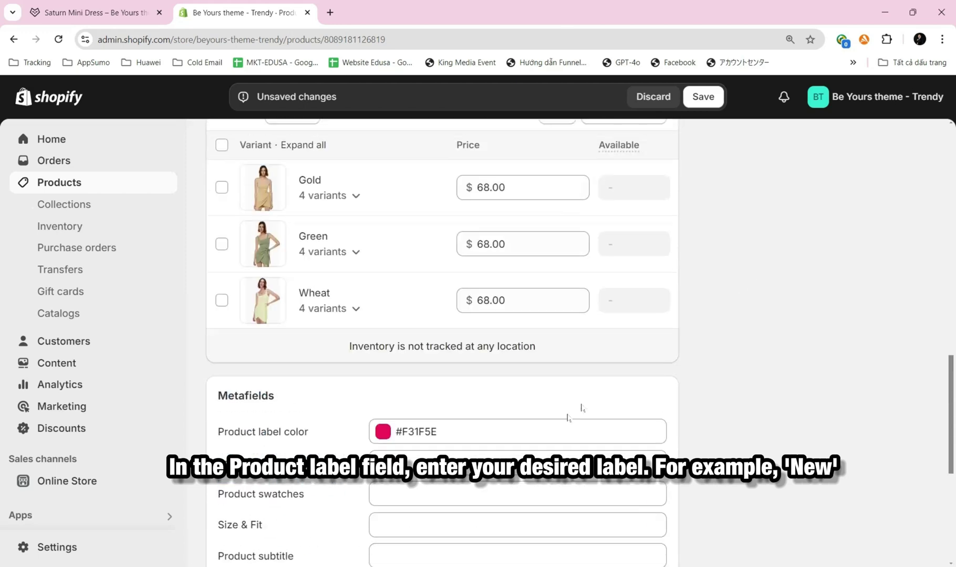
{"action": "left_click", "coordinate": [703, 96]}
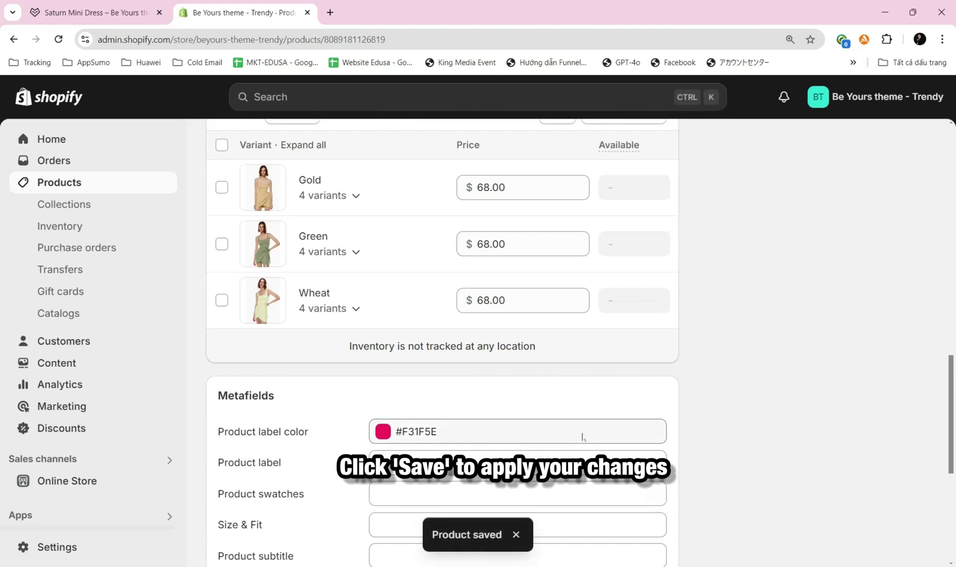
{"action": "scroll", "coordinate": [580, 437], "scroll_direction": "up", "scroll_amount": 10}
Preview Saturn Mini Dress and check its NEW badge in the New In collection.
{"action": "left_click", "coordinate": [693, 148]}
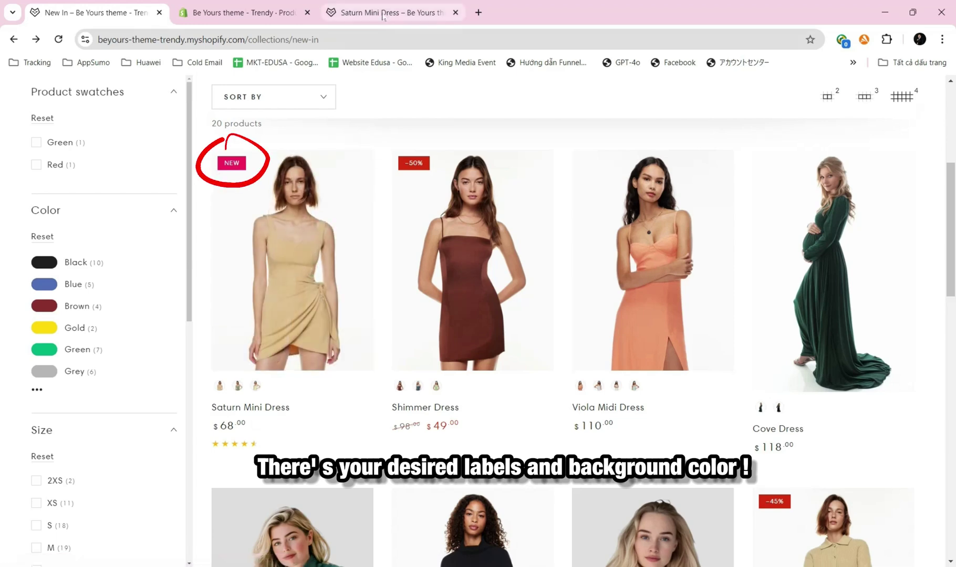
{"action": "left_click", "coordinate": [227, 11]}
{"action": "left_click", "coordinate": [58, 96]}
{"action": "left_click", "coordinate": [101, 5]}
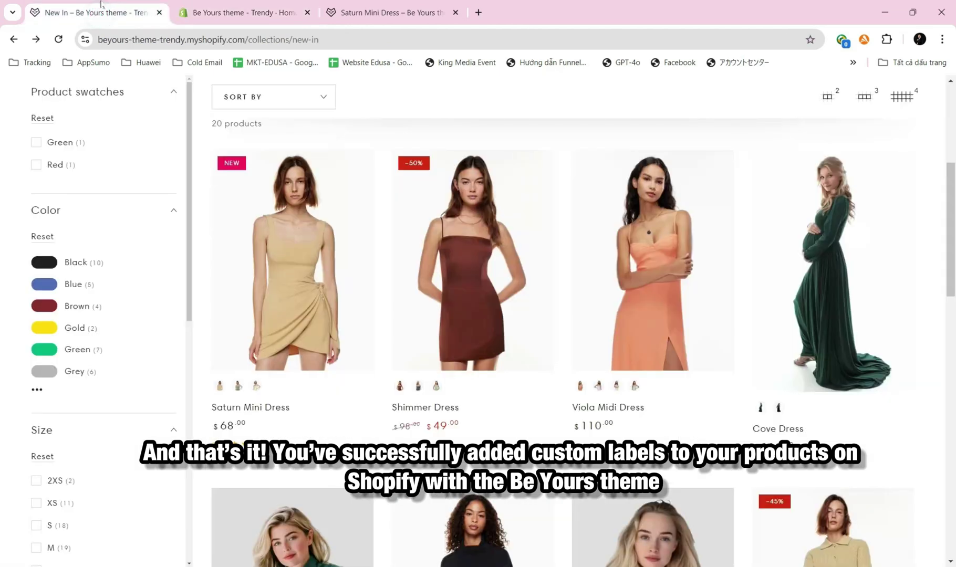